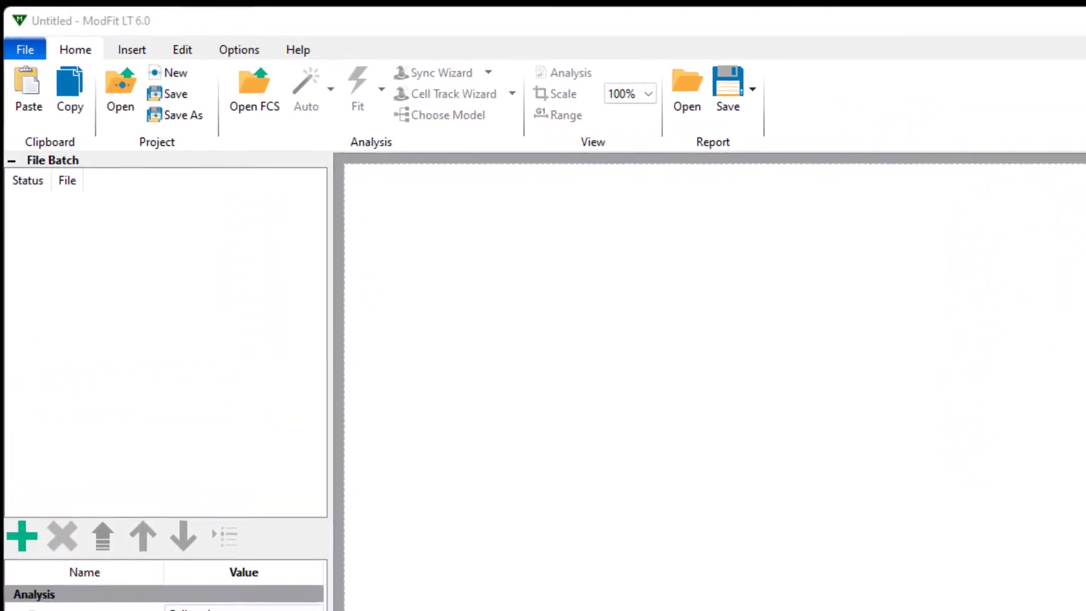
Create a new project of type Custom named "Custom Yeast" with Copy Data Files turned on
left_click(171, 74)
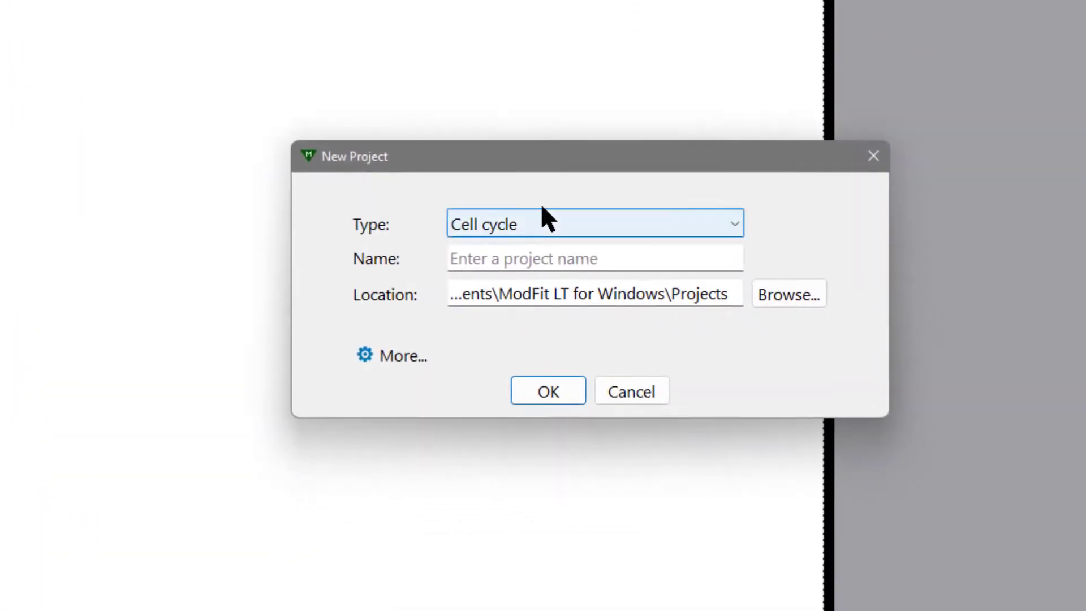
left_click(552, 226)
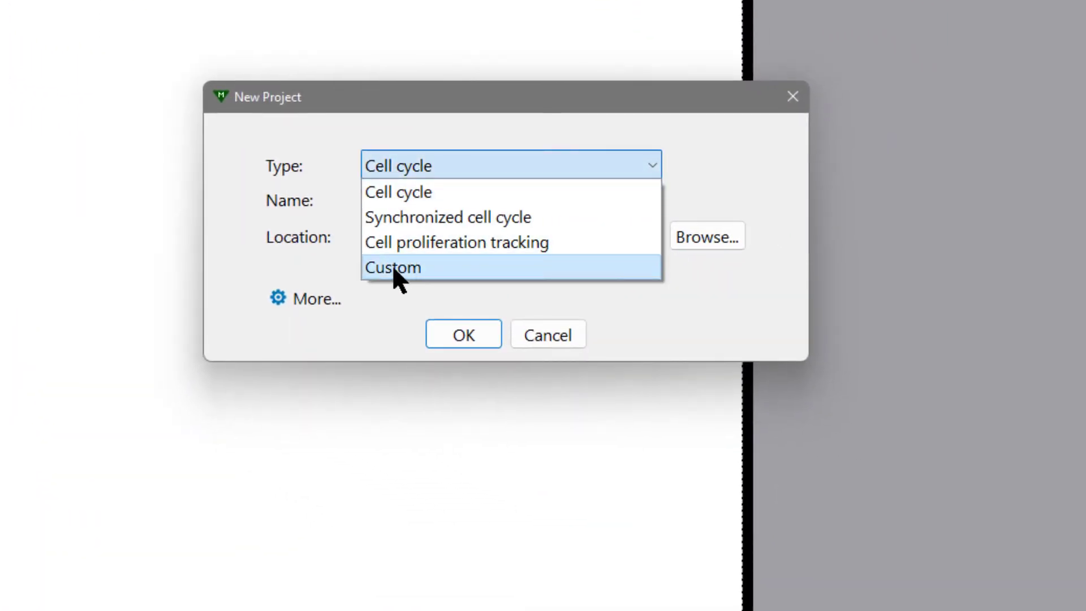
left_click(396, 265)
left_click(451, 200)
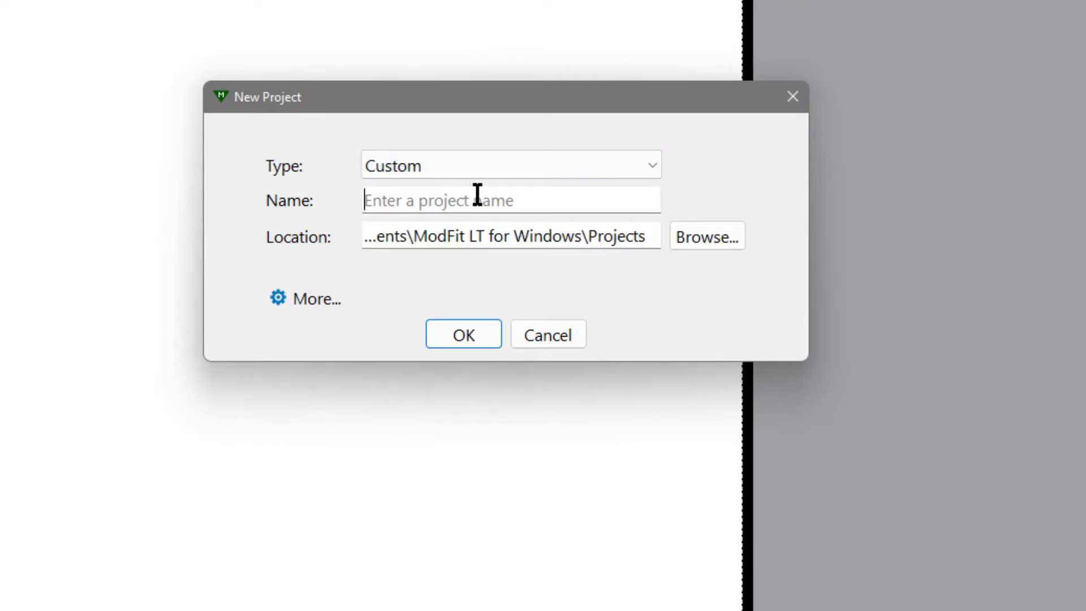
type("Cus")
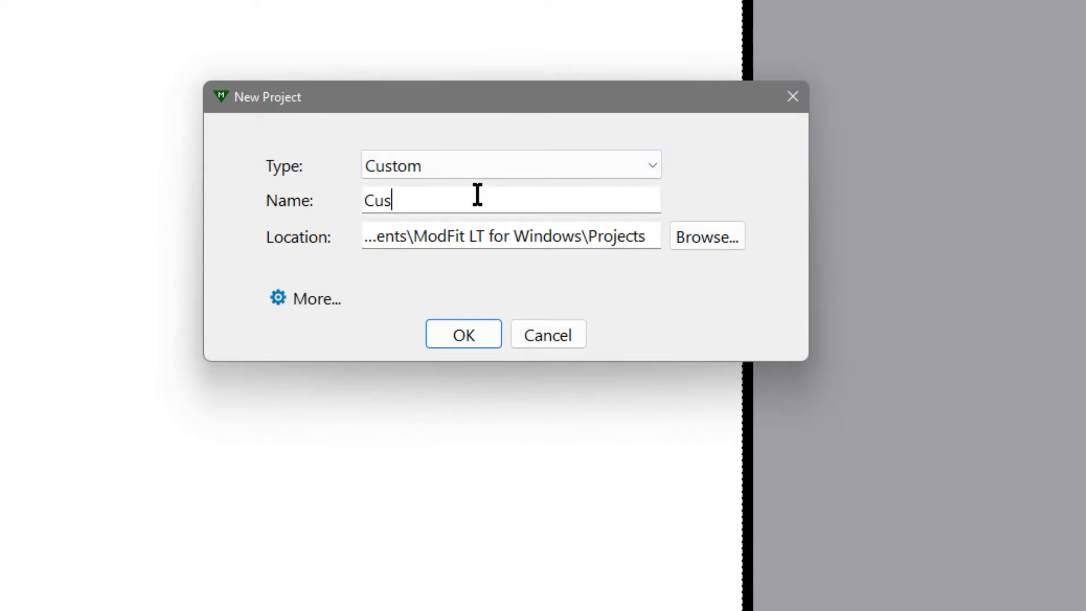
type("tom Yeast")
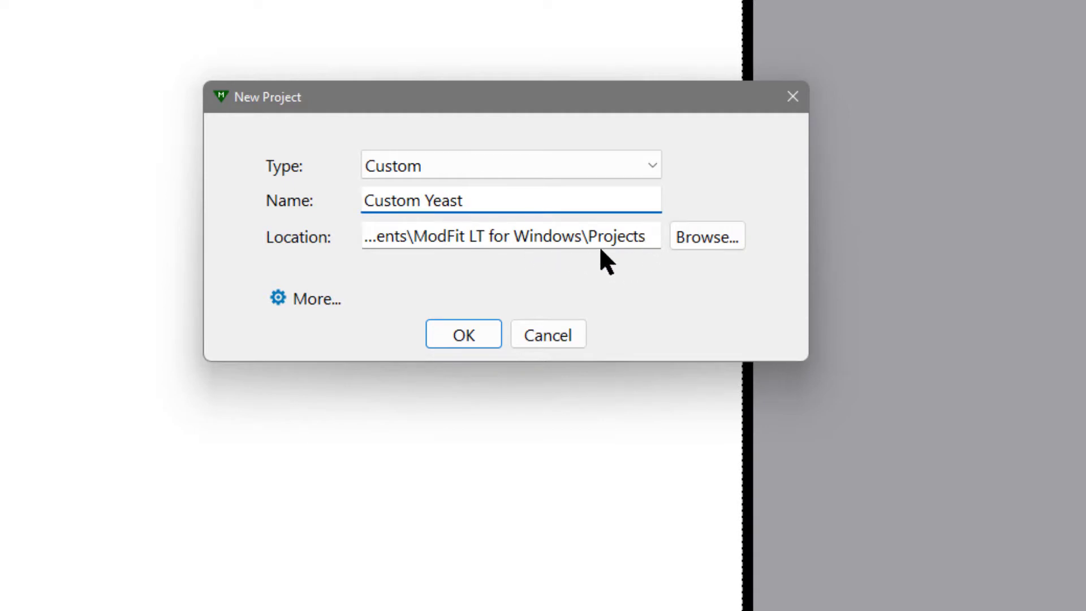
left_click(304, 299)
left_click(451, 411)
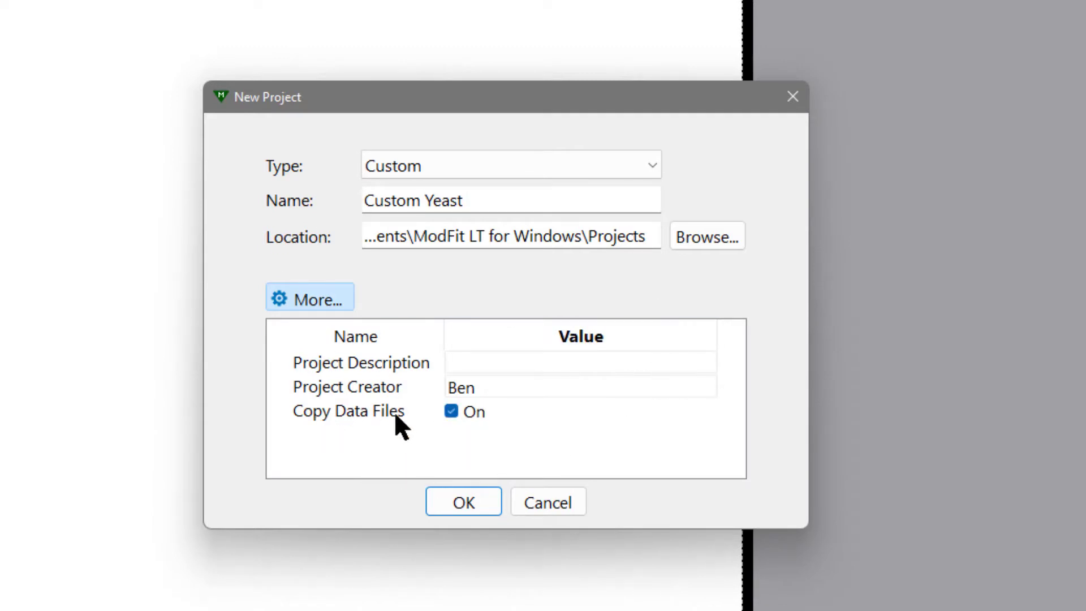
left_click(459, 503)
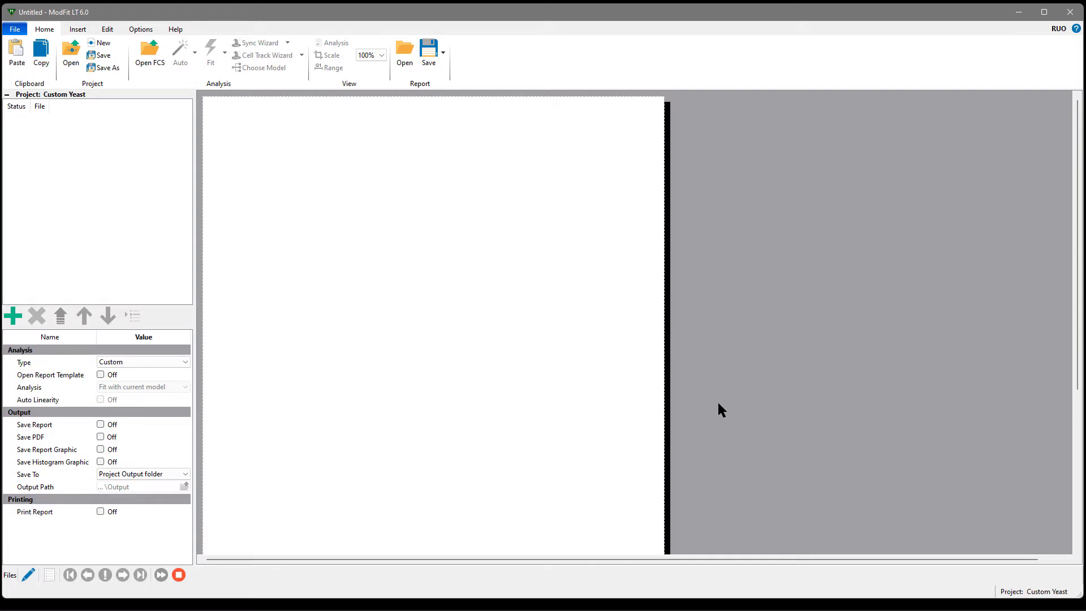
Switch to File Explorer, load the sample report Yeast.mfl into ModFit LT, and save the project
key("alt+Tab")
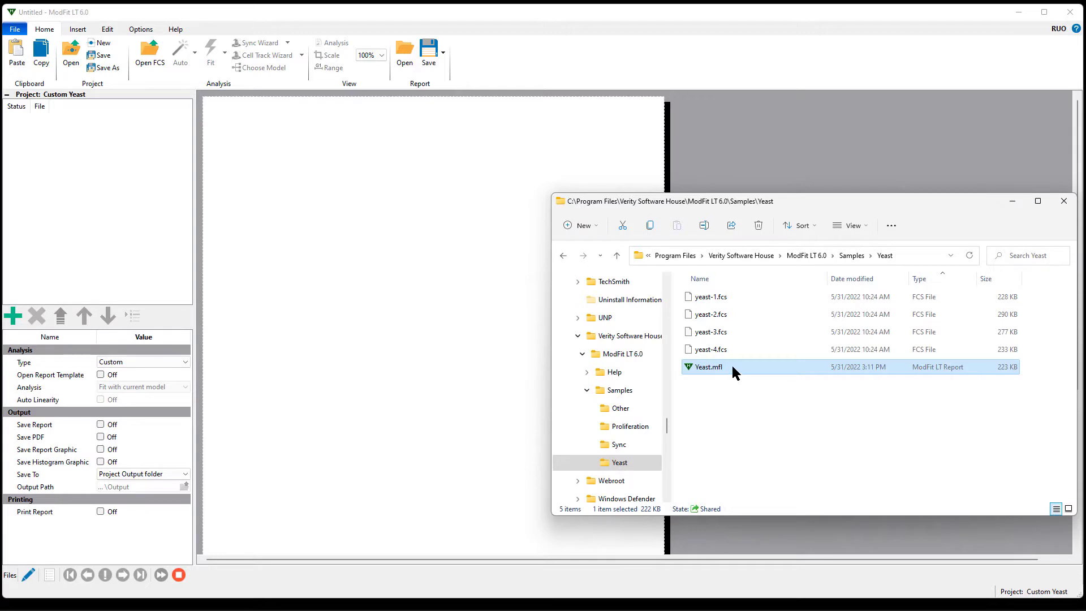
left_click_drag(730, 366, 372, 287)
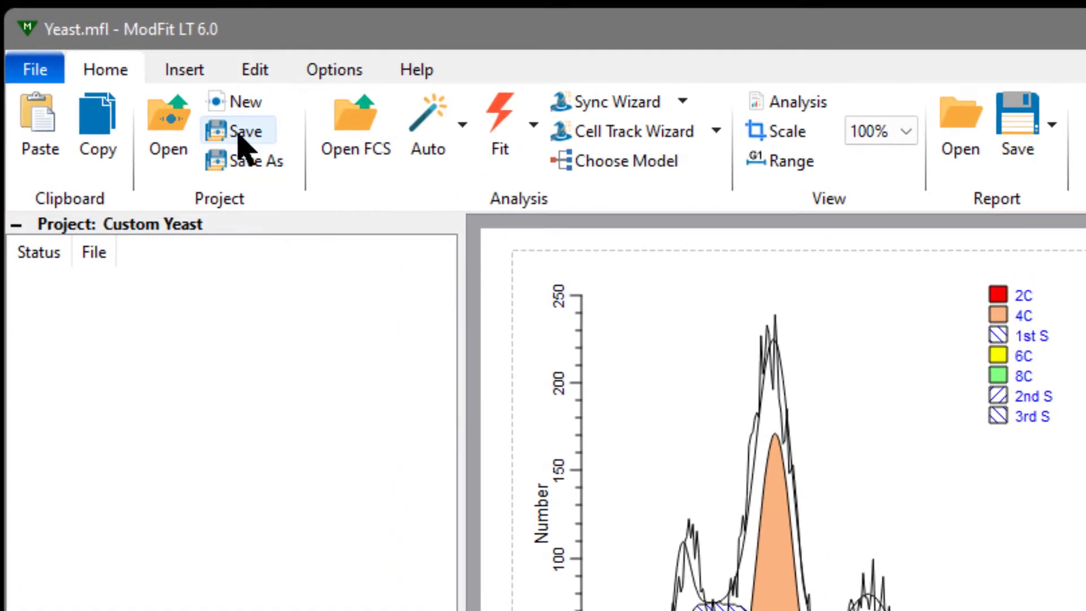
left_click(240, 135)
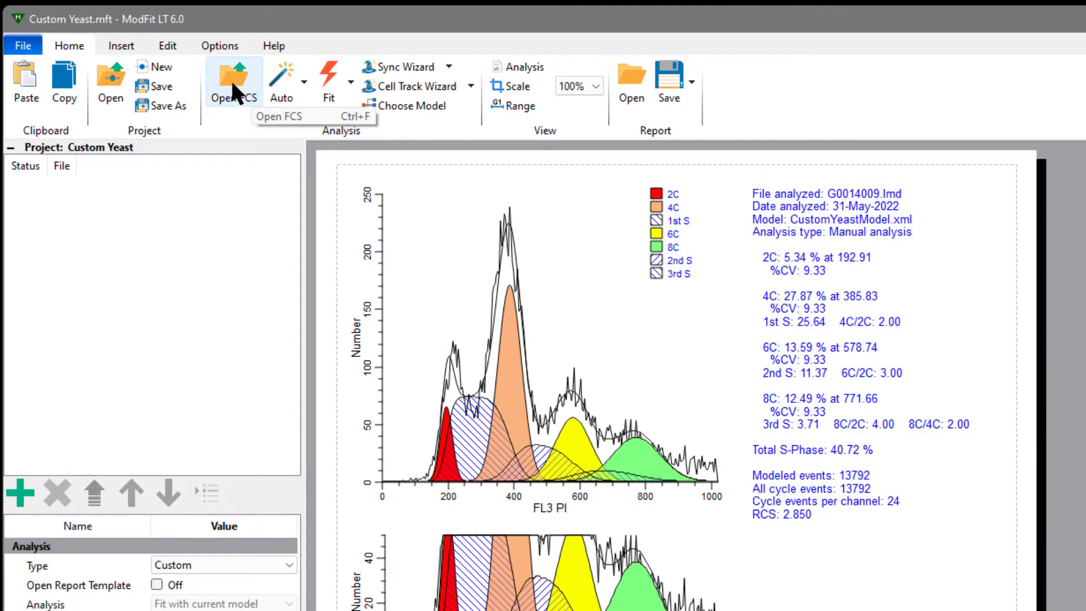
Add the FCS files yeast-1.fcs through yeast-4.fcs from the Samples\Yeast folder to the project and look over the report
left_click(233, 85)
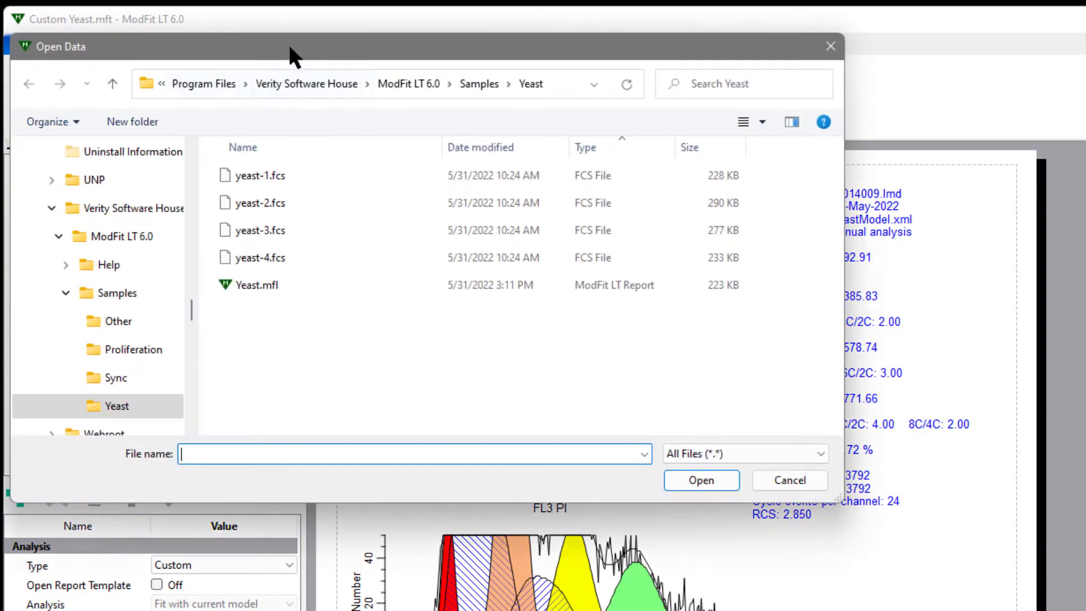
left_click(288, 173)
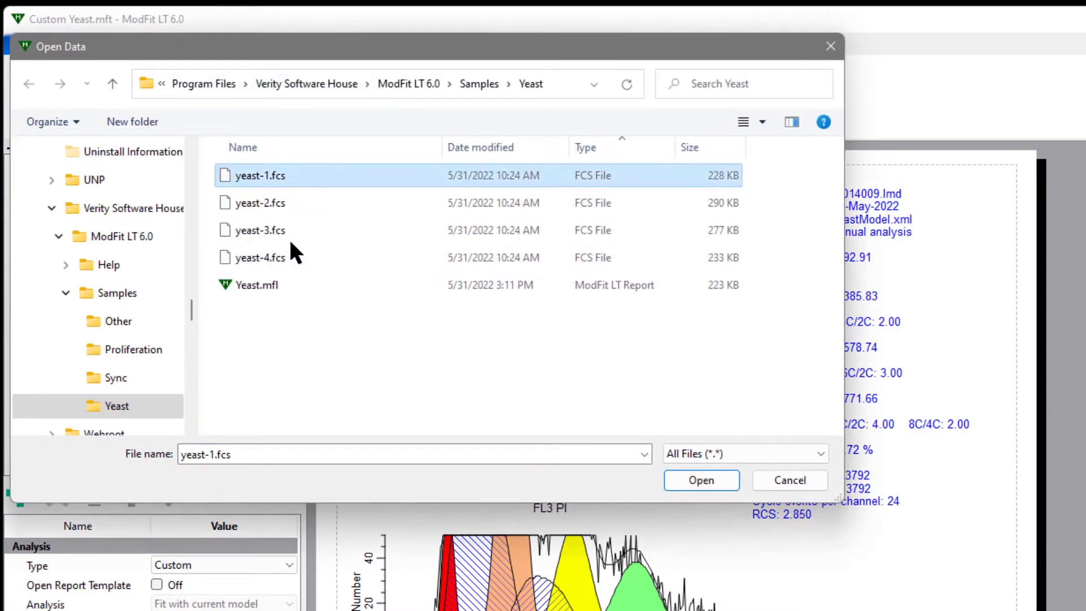
left_click(288, 254, "shift")
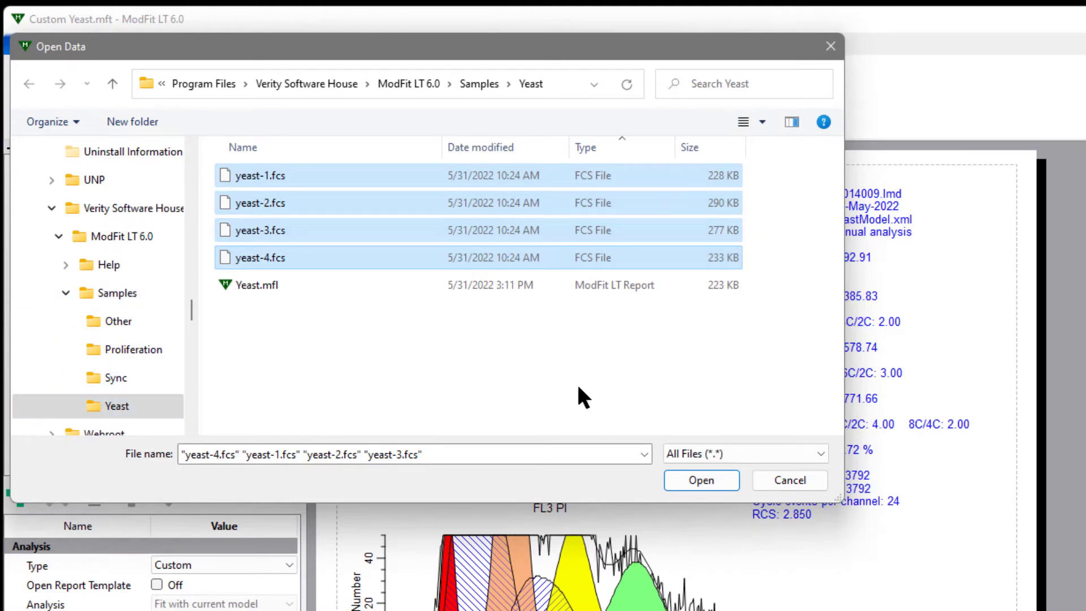
left_click(714, 480)
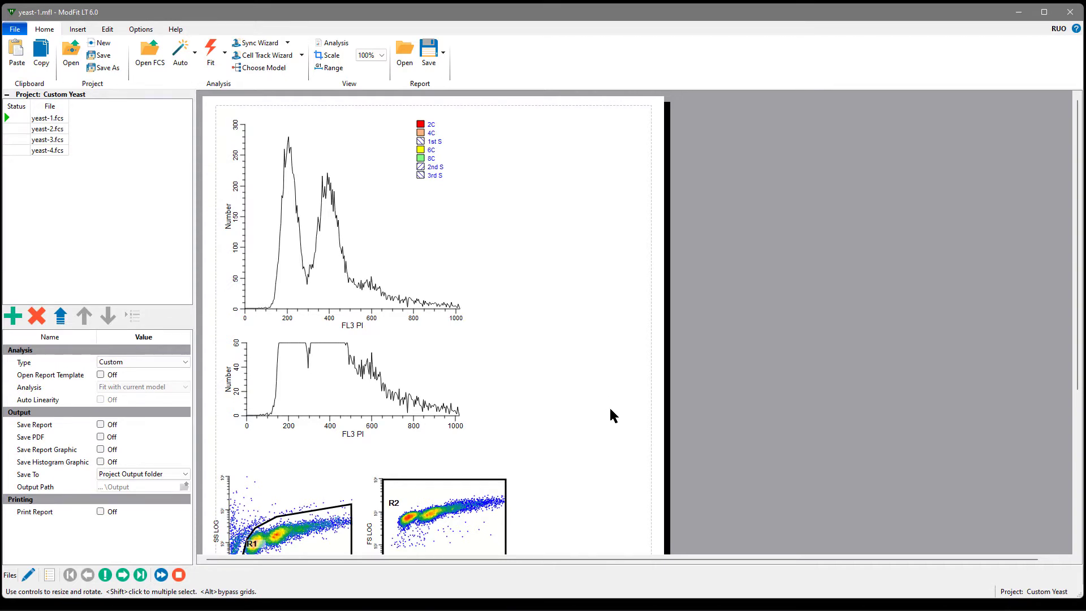
scroll(619, 416, "down", 1)
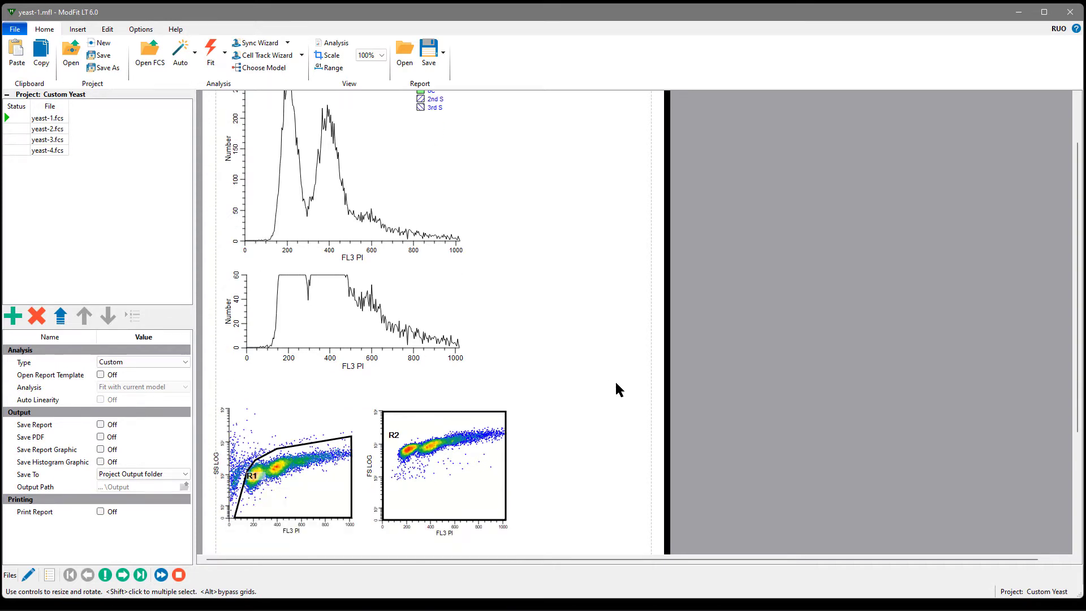
scroll(565, 447, "up", 1)
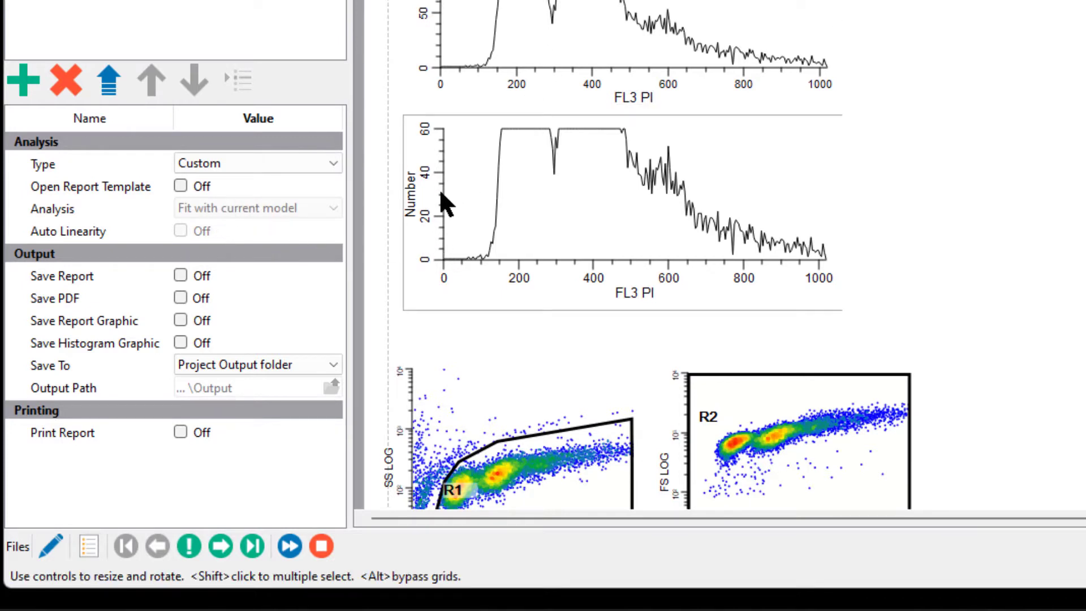
Turn on Save Report and Save PDF for the project output, and select the R1 gate in the SS LOG dot plot
left_click(180, 276)
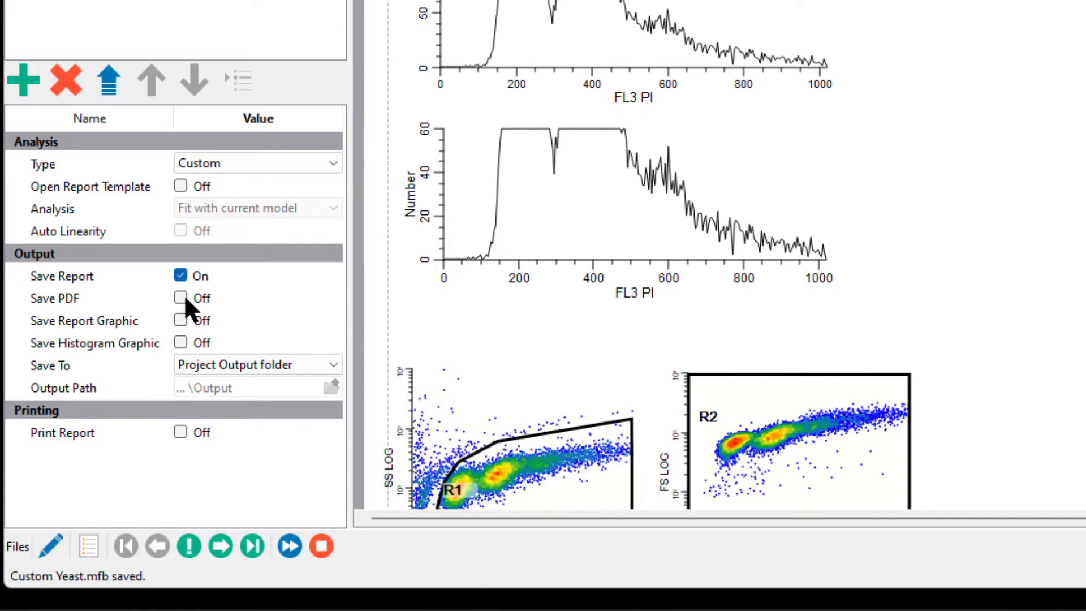
left_click(185, 298)
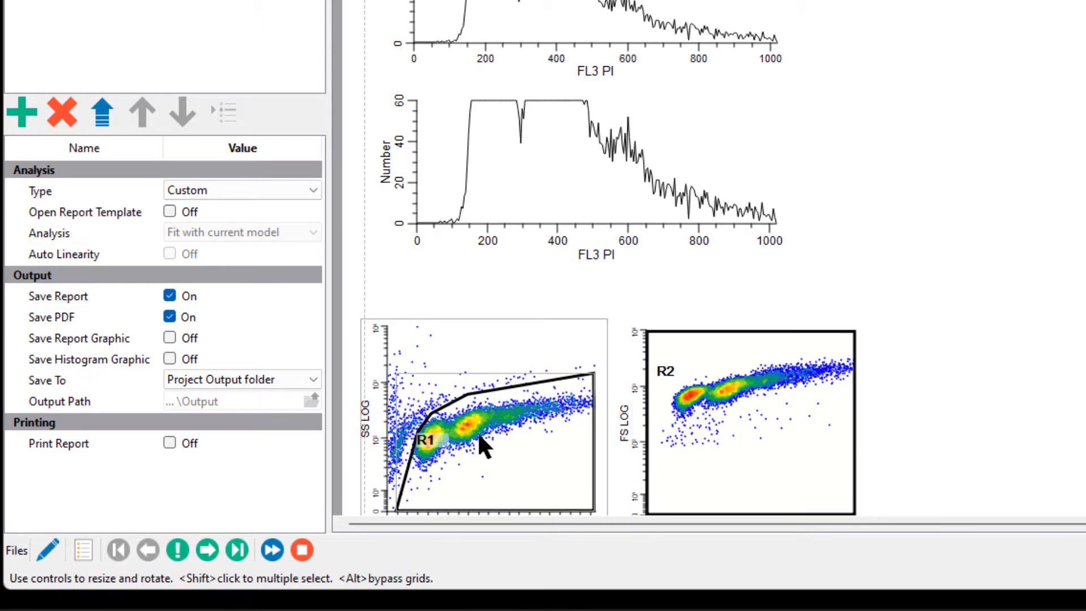
mouse_move(479, 436)
left_mouse_down()
mouse_move(469, 439)
mouse_move(480, 435)
left_mouse_up()
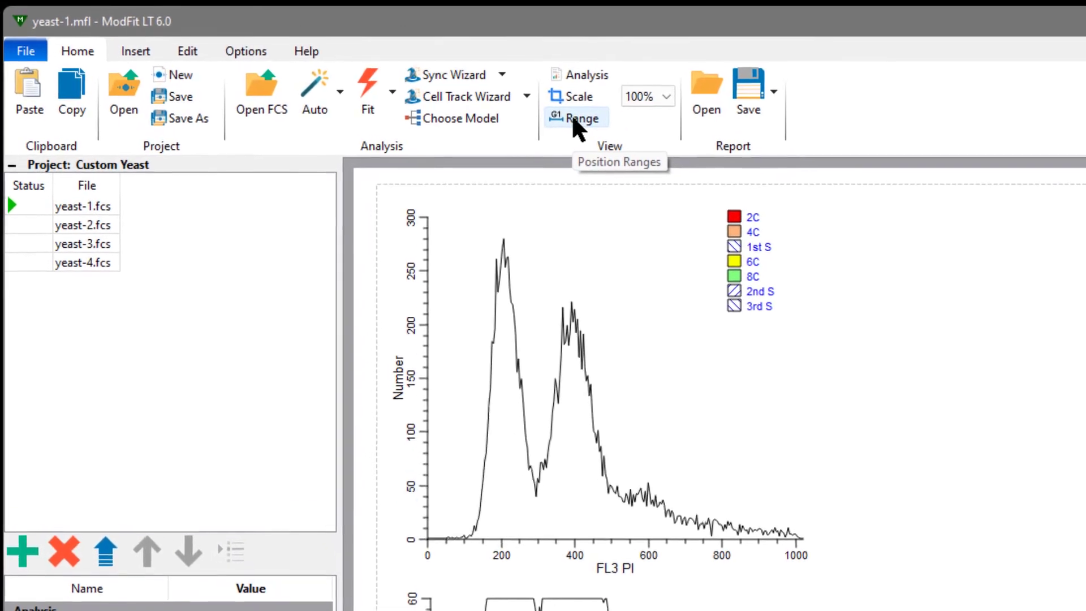
Position the 2C, 4C, 6C and 8C ranges over their peaks in the yeast-1.fcs histogram and fit the model
left_click(588, 123)
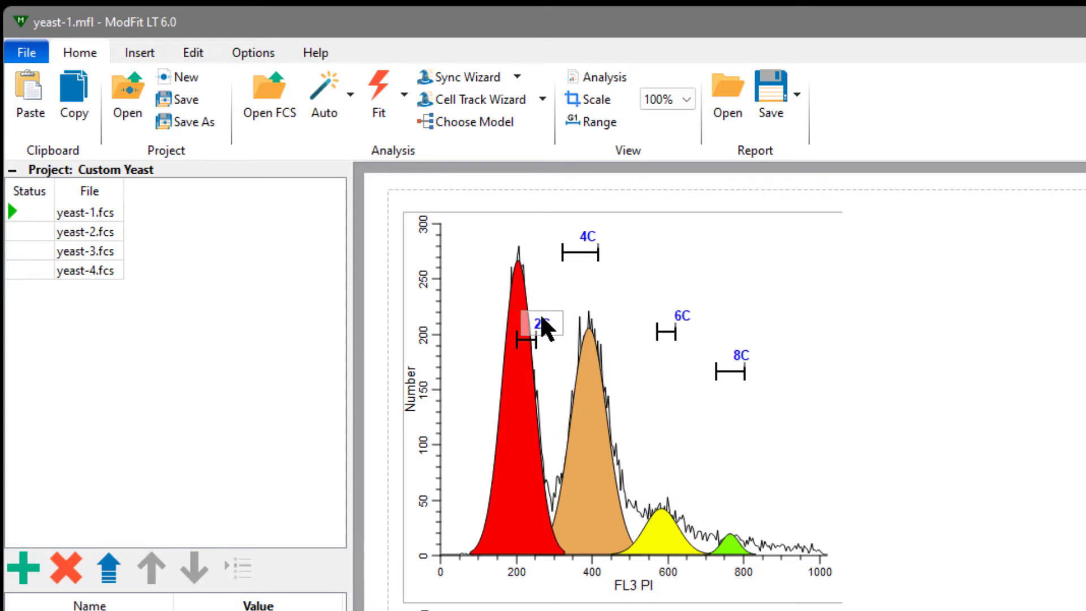
mouse_move(543, 322)
left_mouse_down()
mouse_move(528, 323)
mouse_move(533, 313)
left_mouse_up()
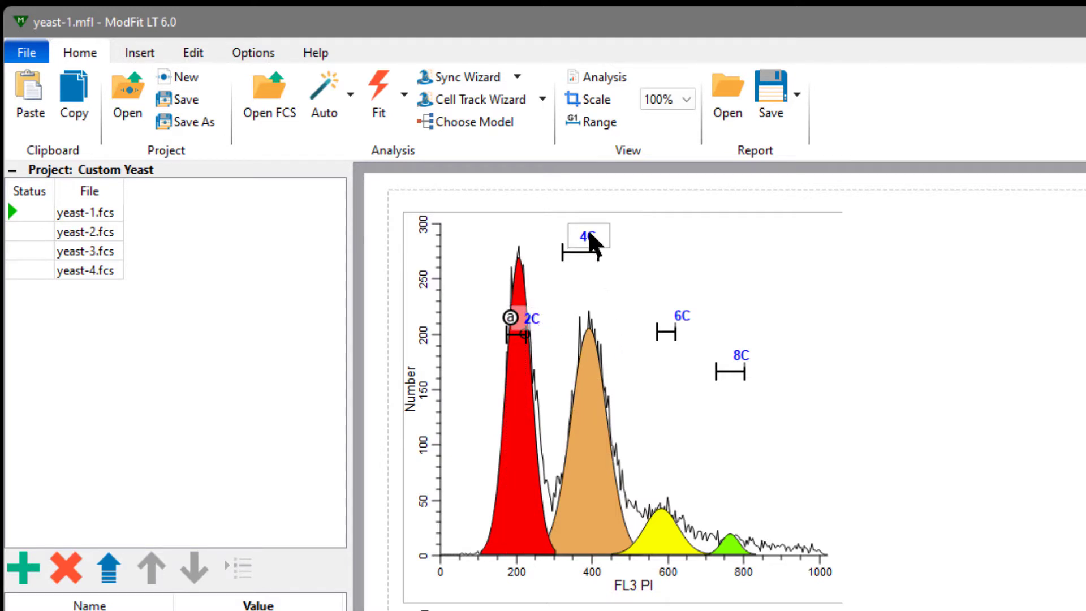
left_click(588, 243)
left_click_drag(587, 238, 596, 248)
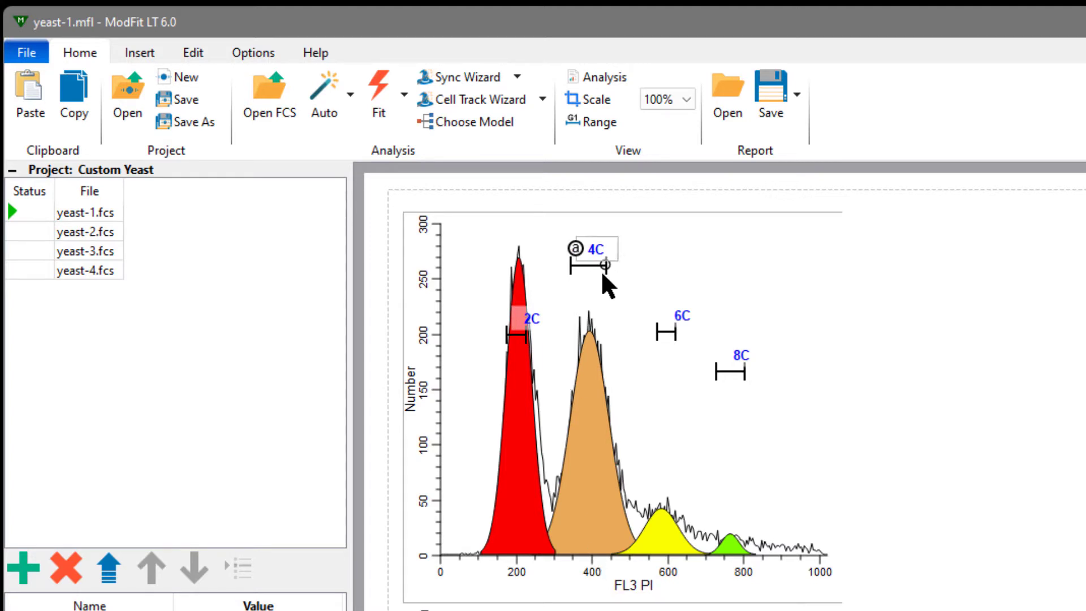
left_click_drag(680, 313, 687, 315)
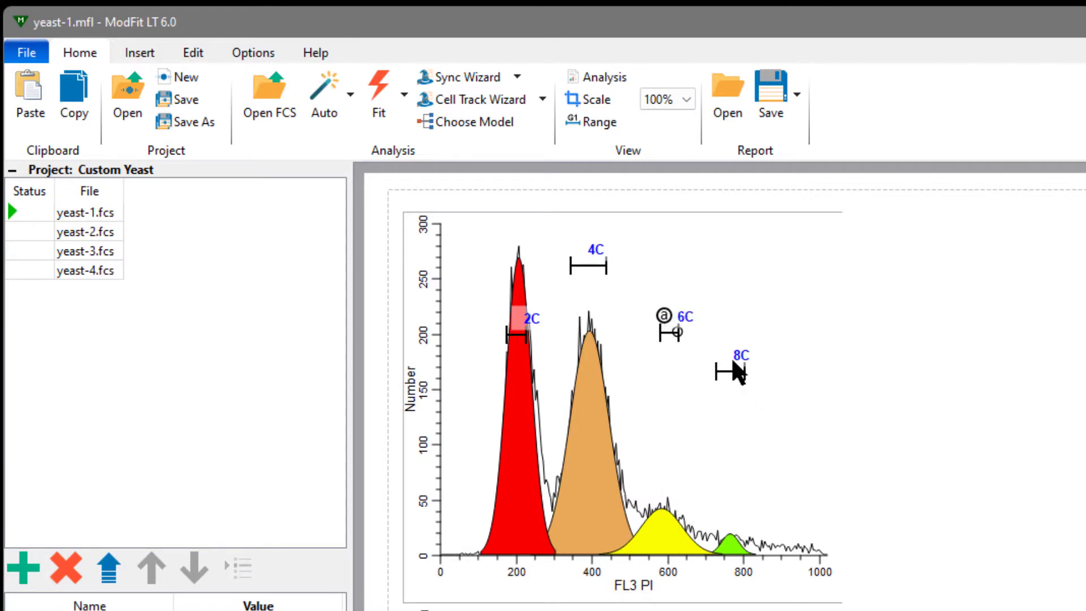
left_click_drag(744, 352, 751, 356)
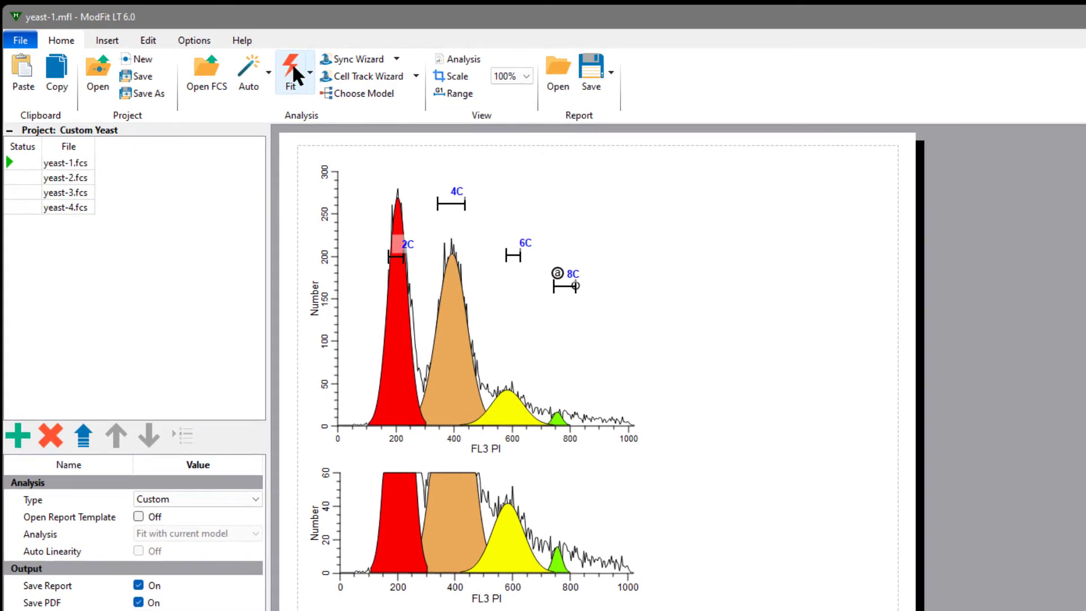
left_click(291, 71)
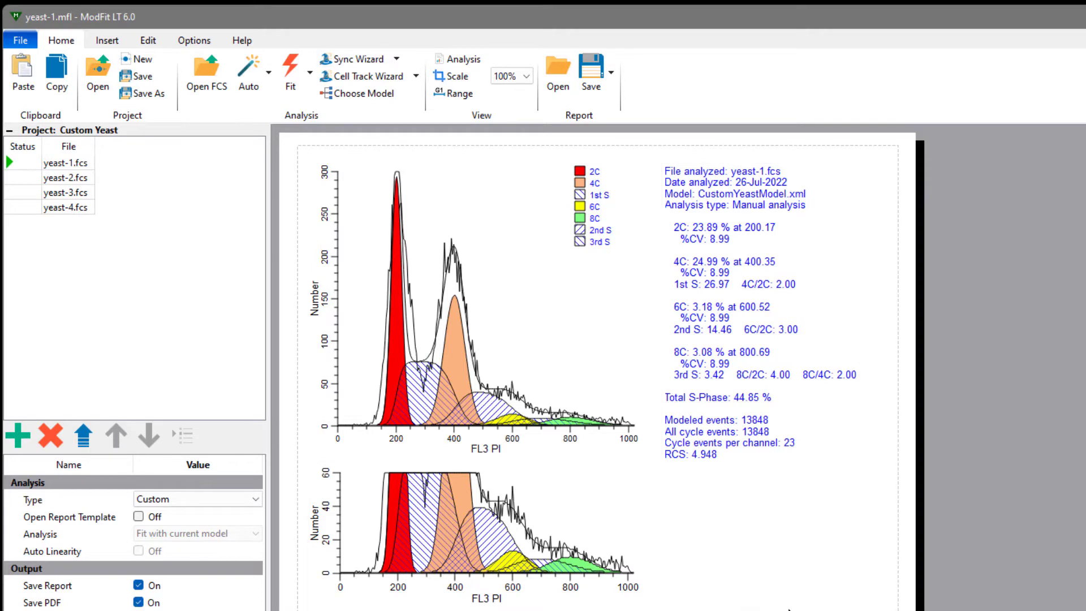
Add the current analysis result fields to the Custom Yeast database with the Database Wizard
left_click(149, 40)
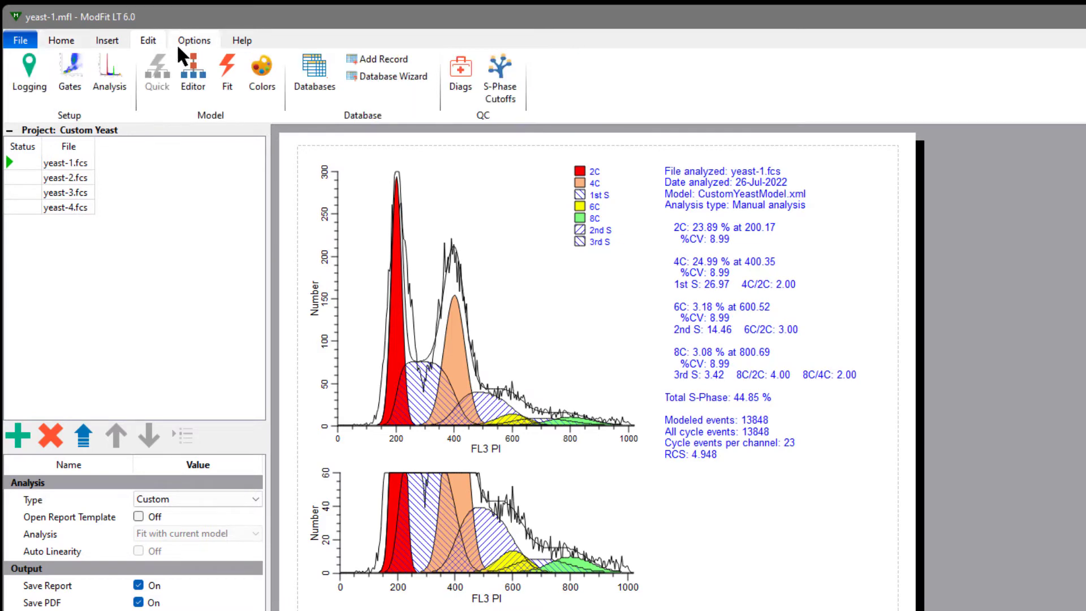
left_click(377, 74)
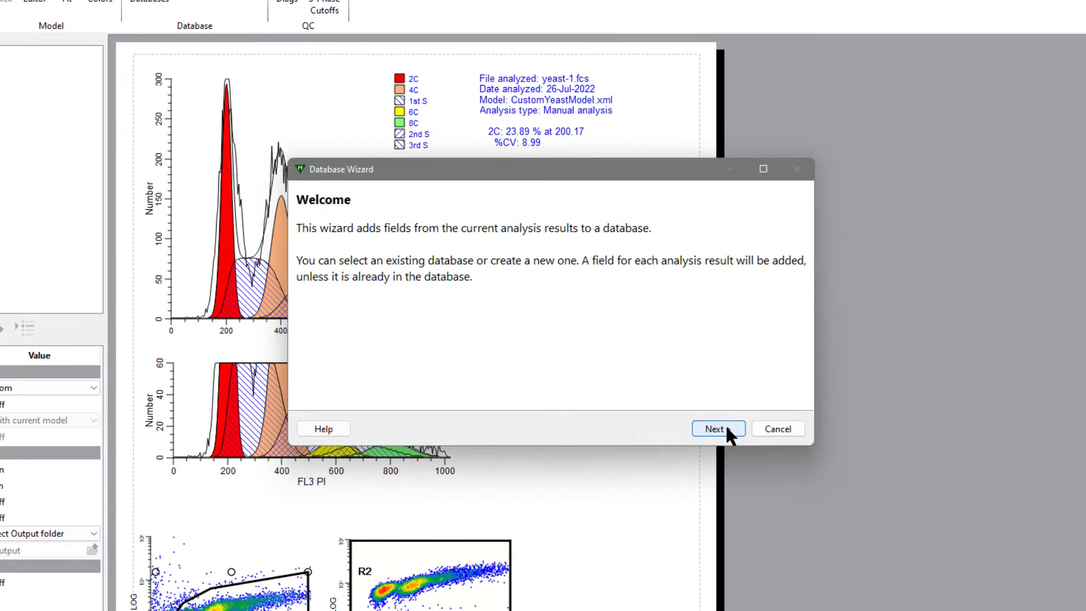
left_click(830, 493)
left_click_drag(493, 177, 865, 230)
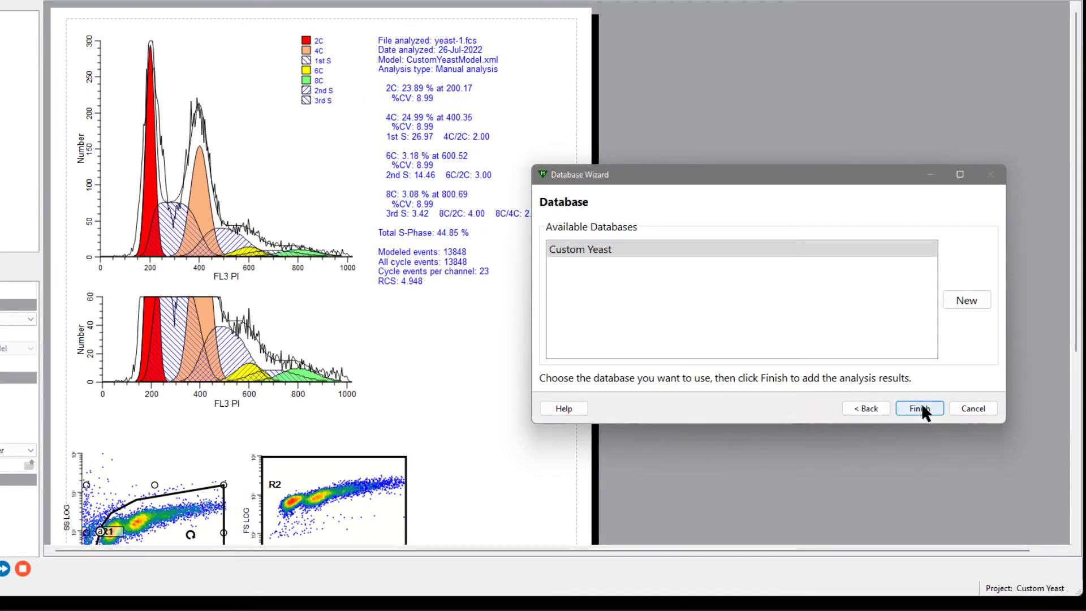
left_click(920, 408)
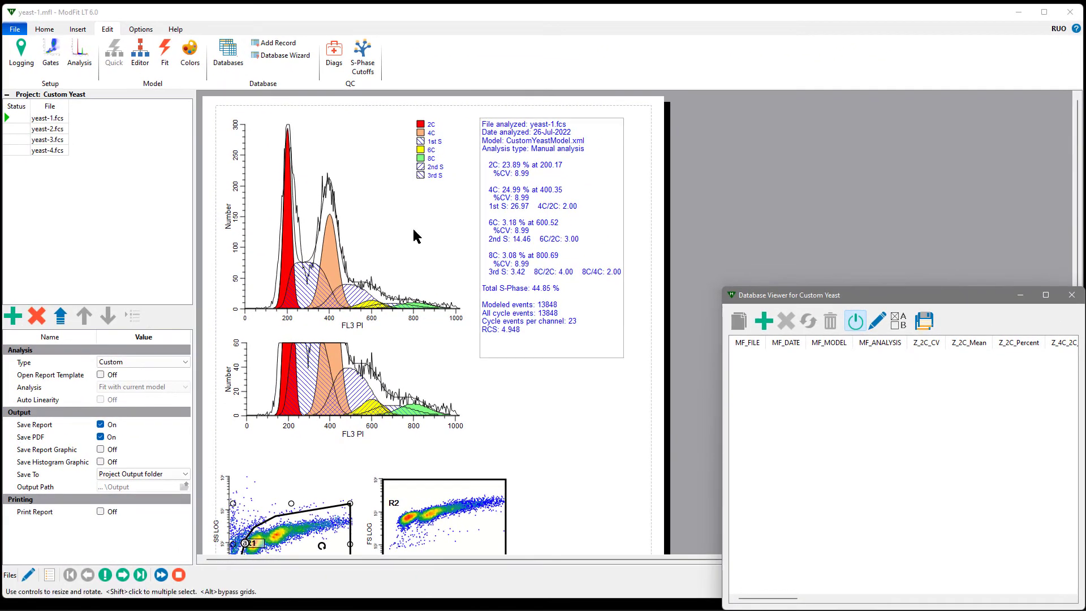
Advance the batch to yeast-2.fcs and check the R1 and R2 gates on its dot plots
left_click(123, 576)
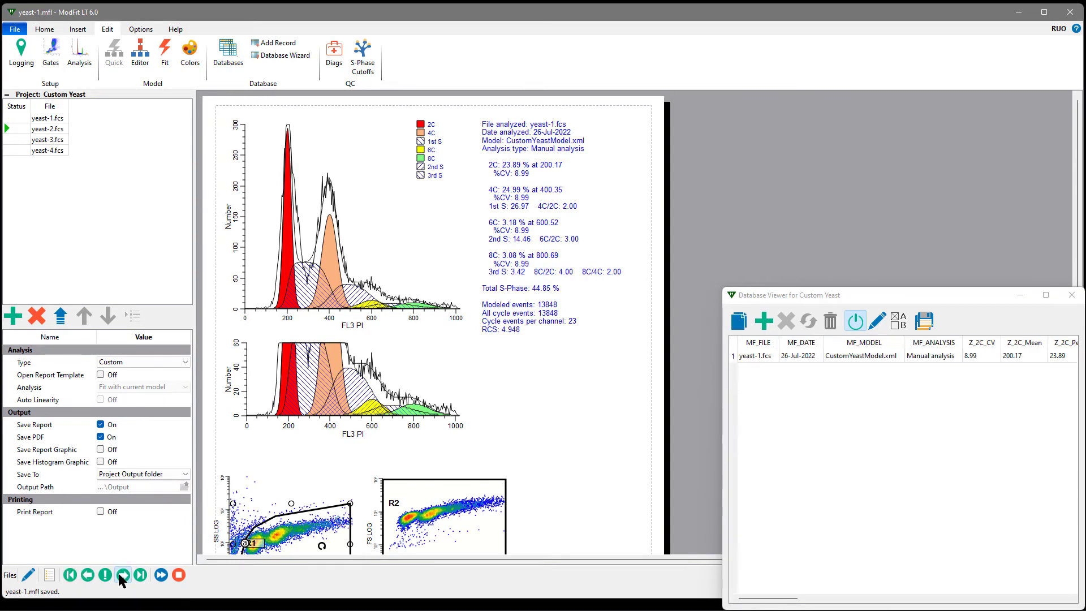
scroll(575, 423, "down", 2)
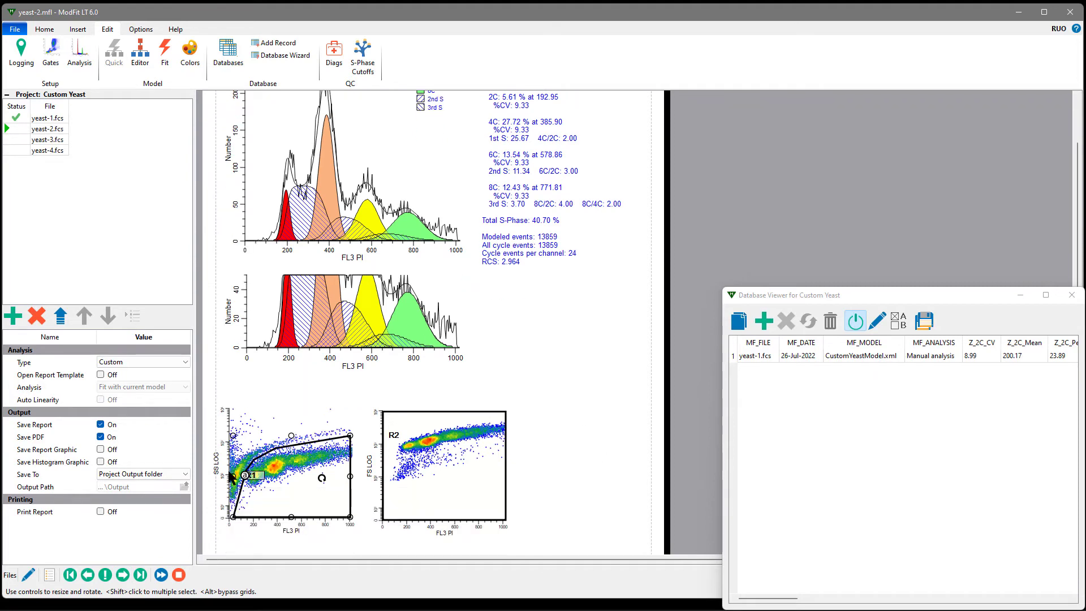
left_click(272, 527)
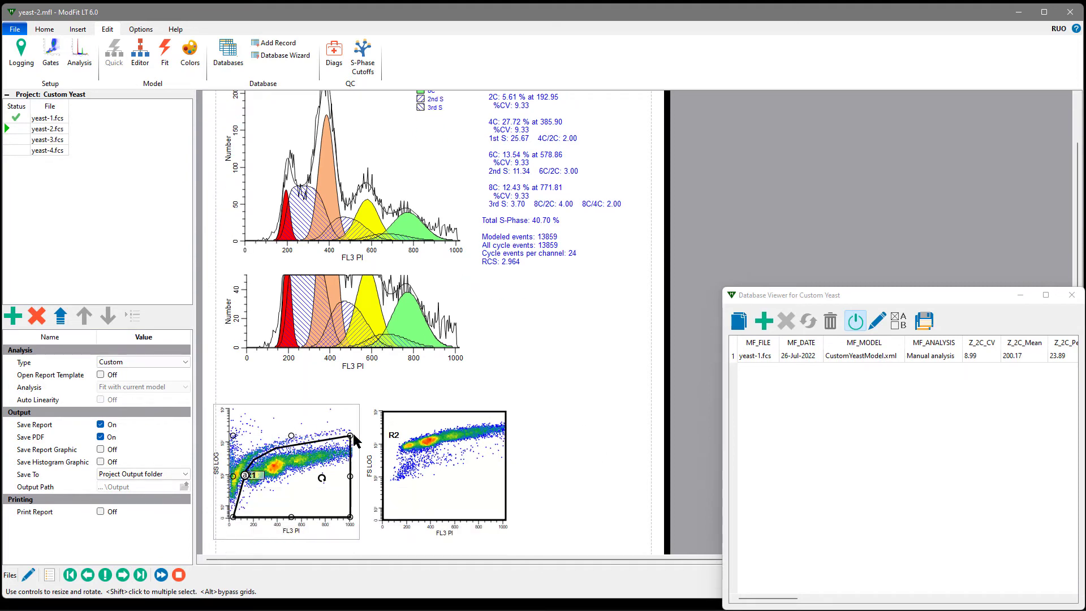
left_click(456, 511)
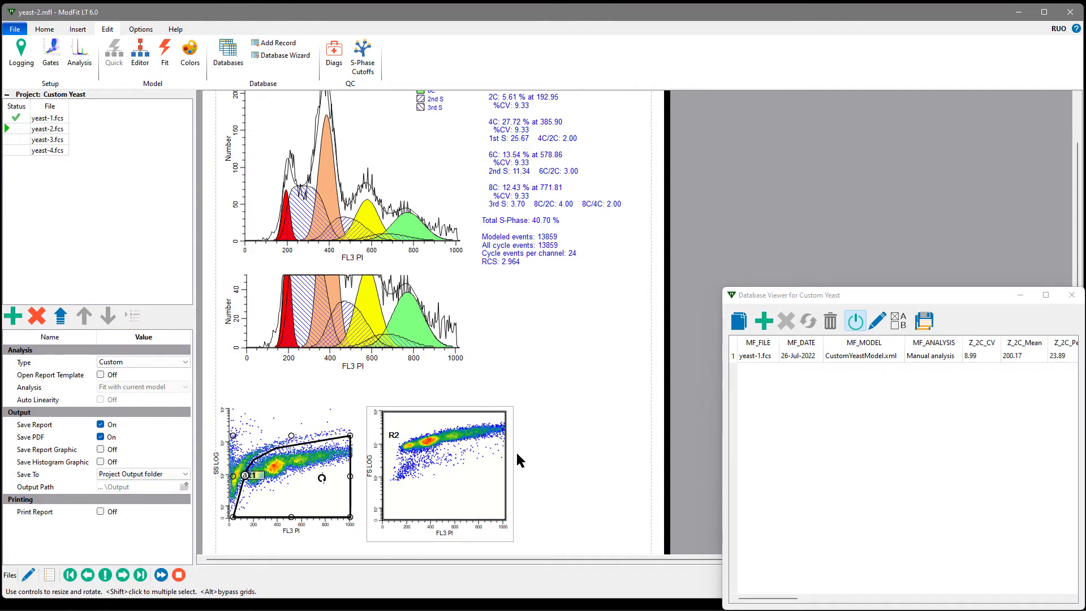
left_click(545, 461)
scroll(519, 441, "up", 2)
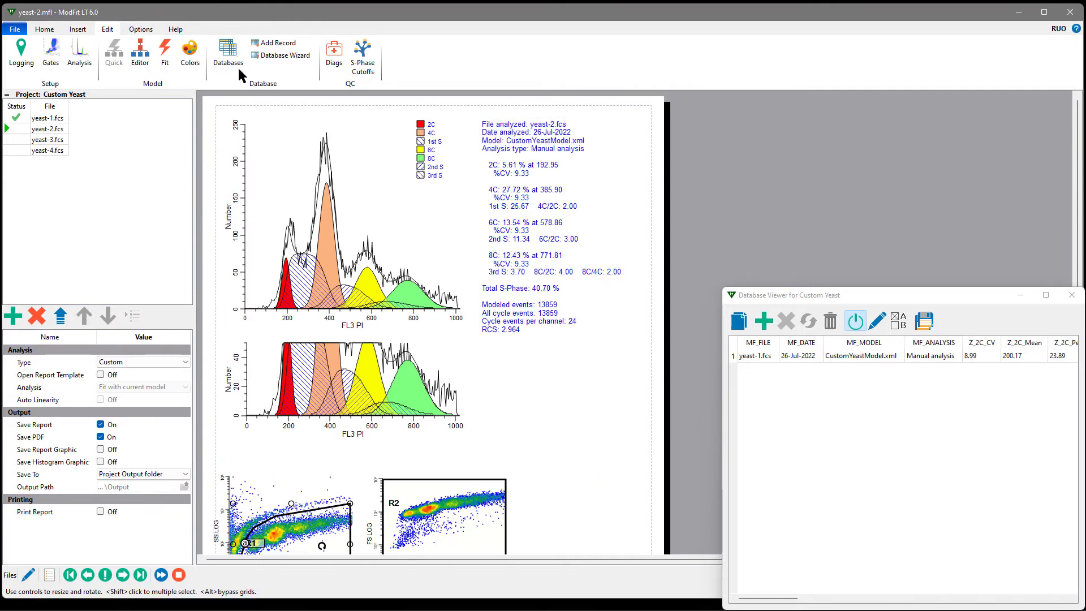
Move the 2C and 6C ranges onto their peaks in the yeast-2.fcs histogram and refit the model
left_click(49, 26)
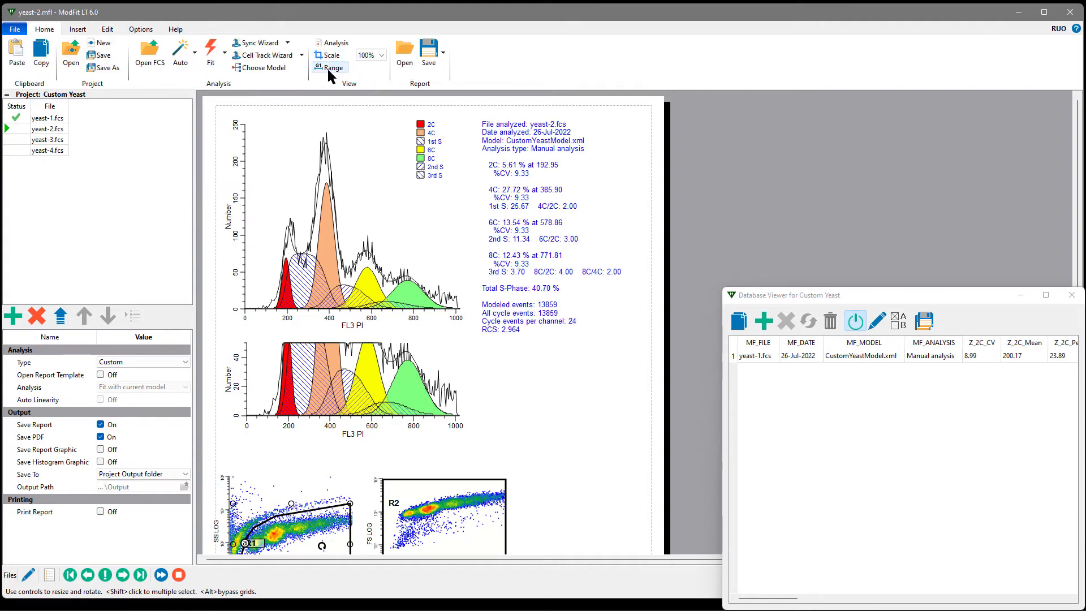
left_click(328, 68)
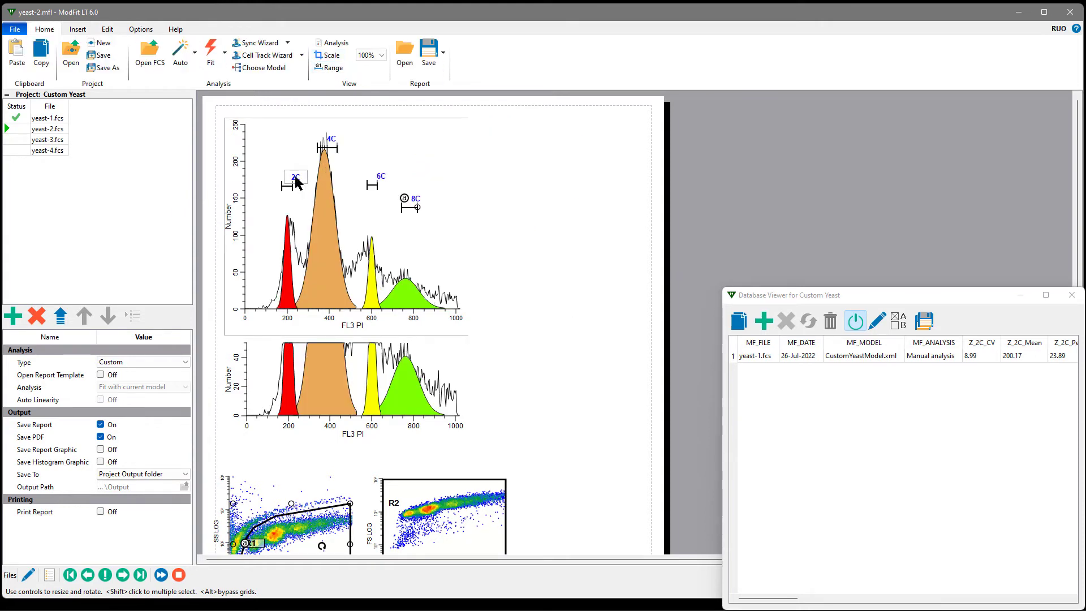
left_click_drag(296, 183, 301, 176)
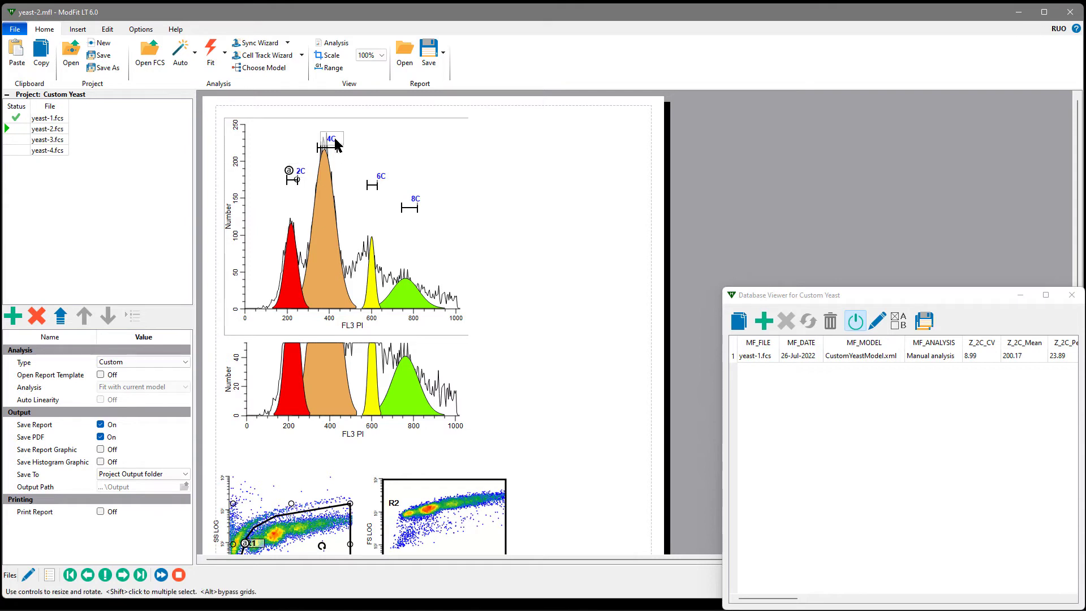
left_click_drag(382, 176, 381, 173)
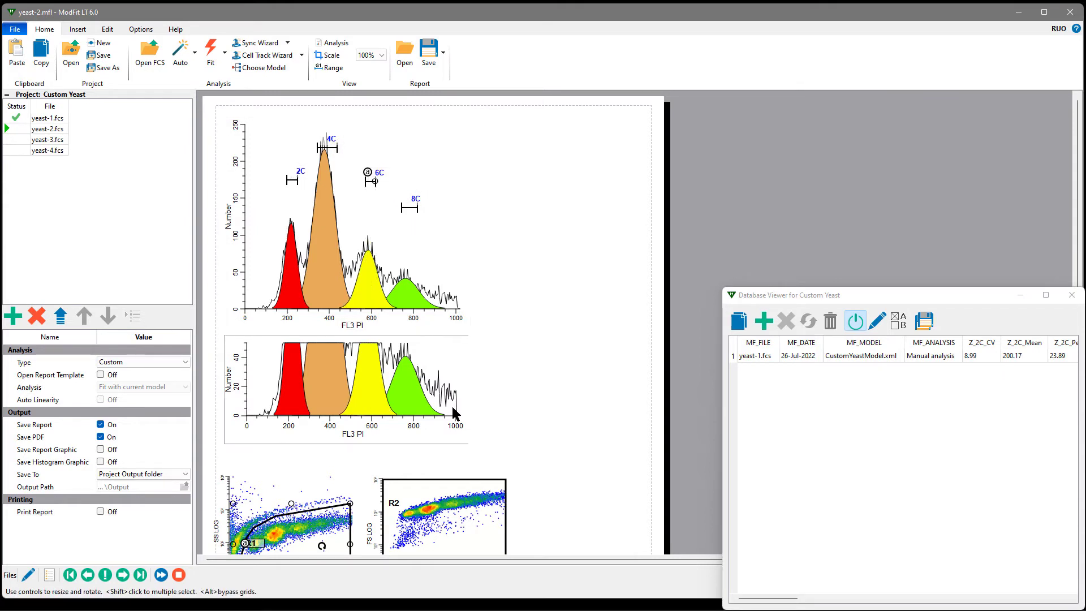
left_click(211, 52)
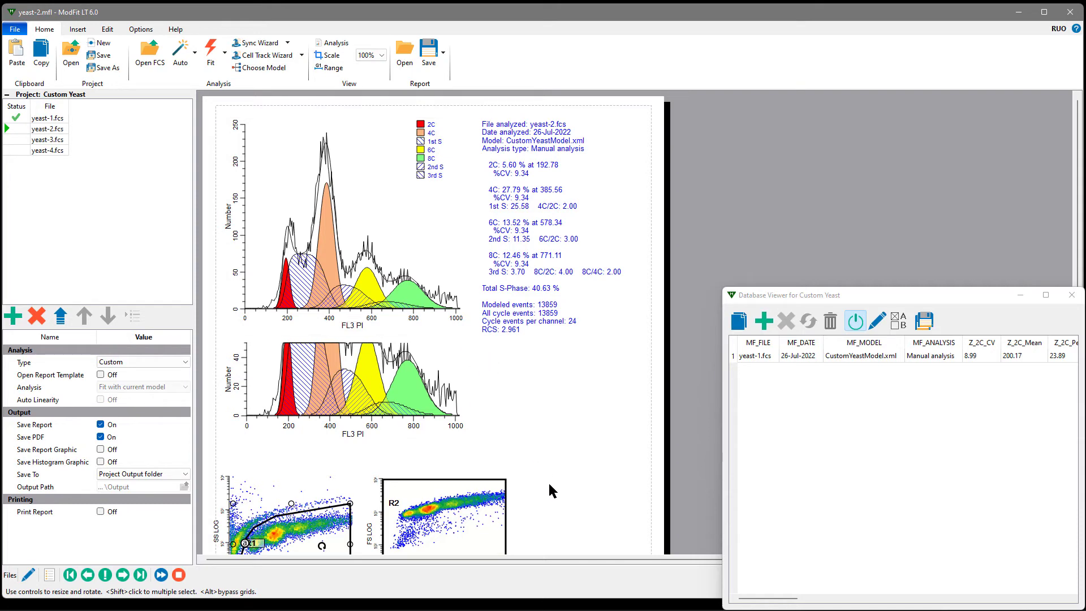
Advance the batch to yeast-3.fcs and check the R1 and R2 gates on its dot plots
left_click(123, 575)
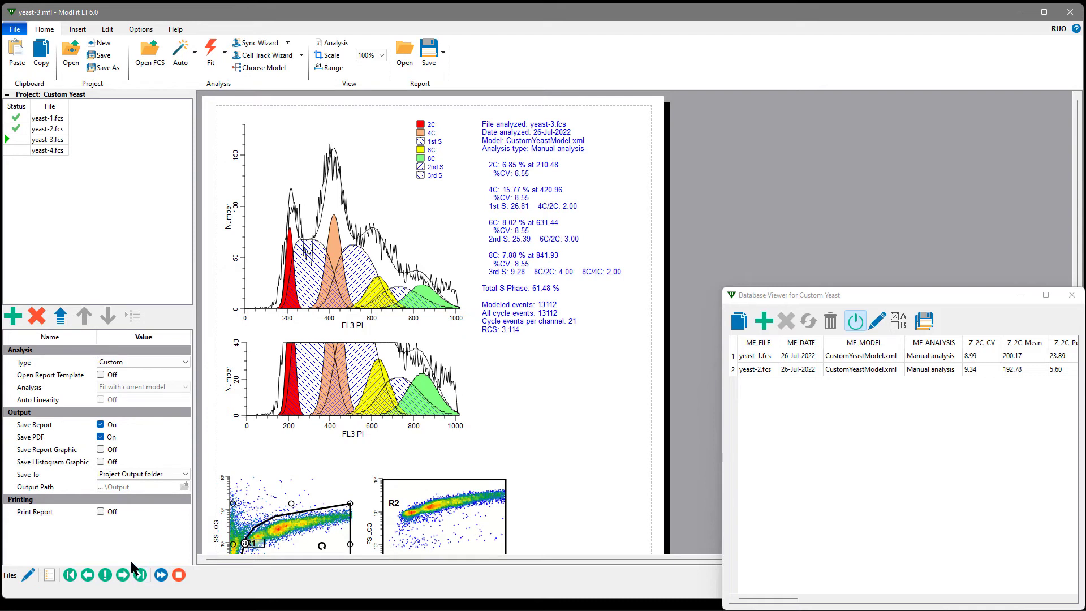
scroll(582, 417, "down", 2)
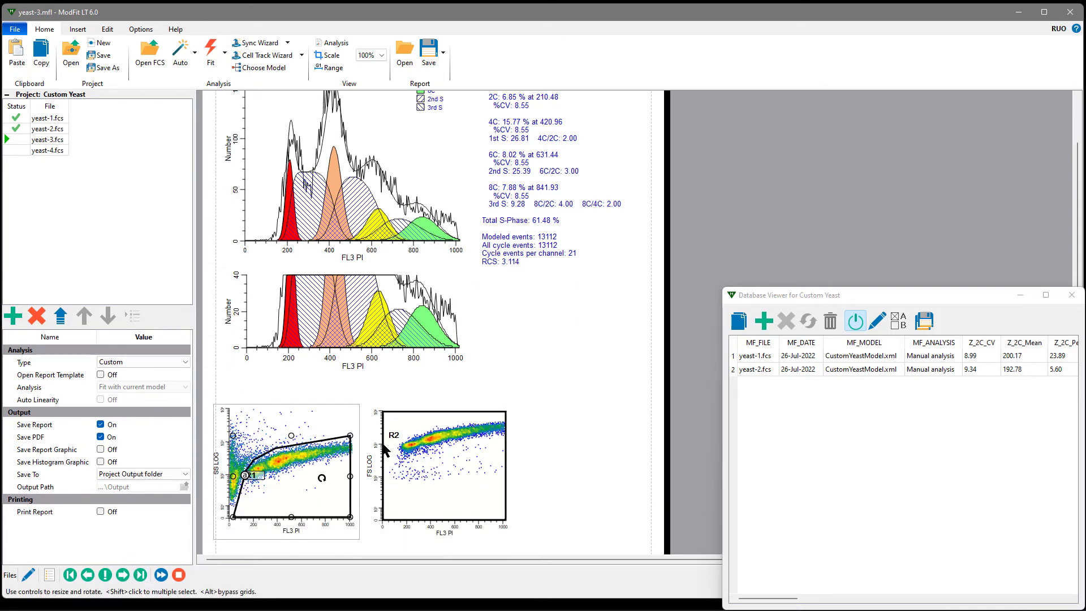
scroll(566, 406, "up", 1)
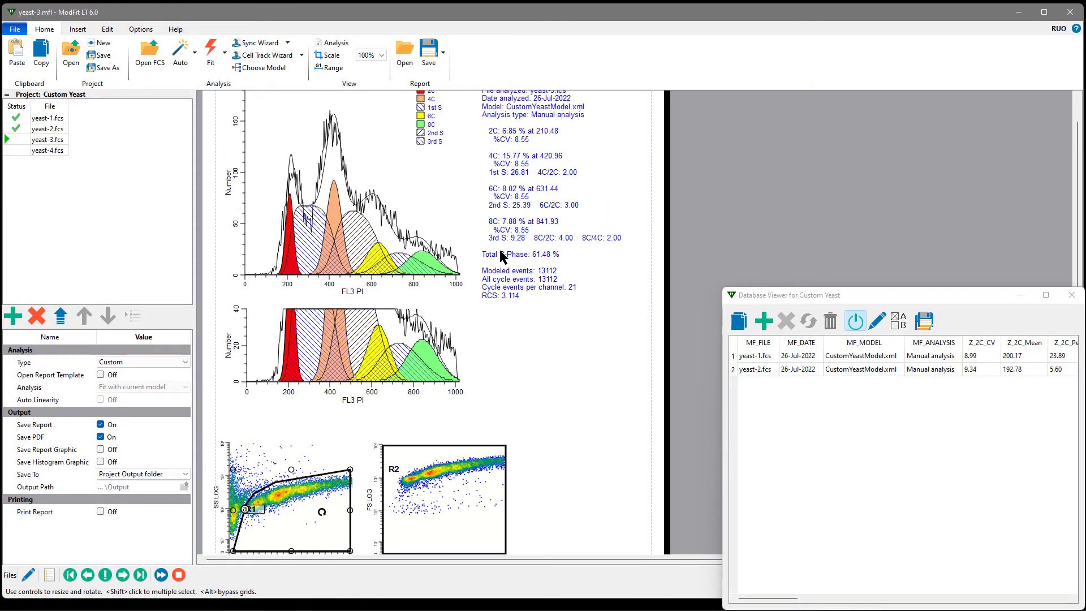
Check the 2C to 8C range positions on the yeast-3.fcs histogram and refit the model with them as placed
left_click(326, 68)
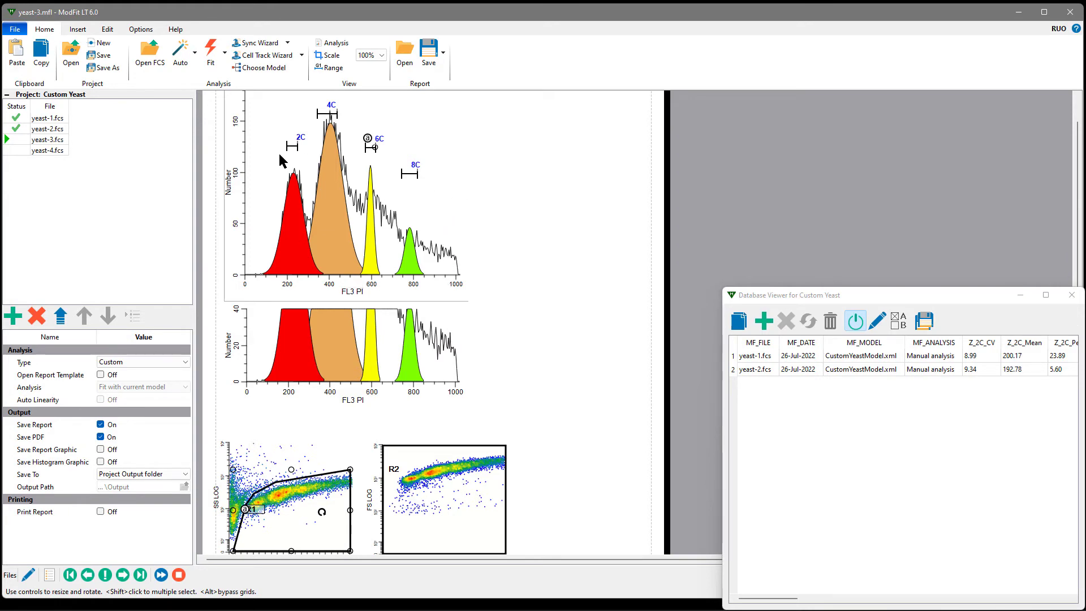
left_click(209, 53)
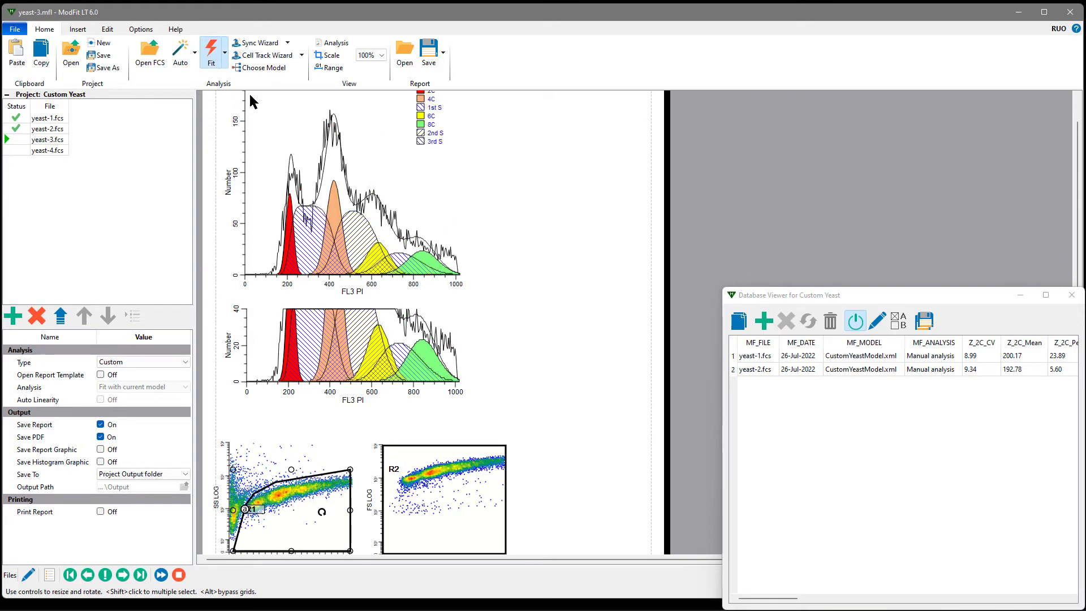
scroll(599, 365, "up", 1)
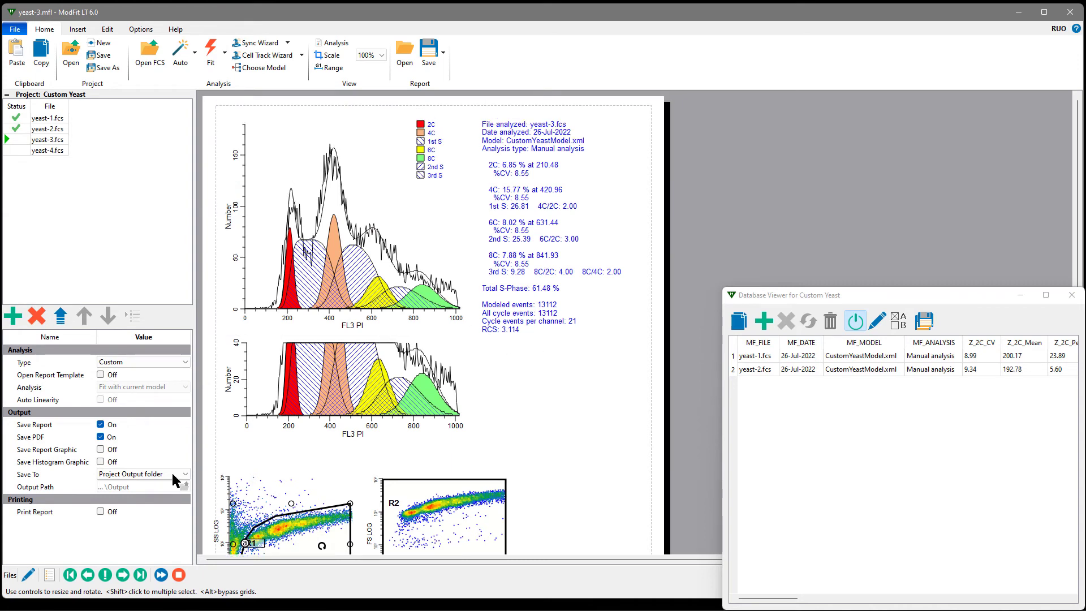
Advance the batch to yeast-4.fcs and shift the R1 gate slightly on the SS LOG dot plot
left_click(123, 575)
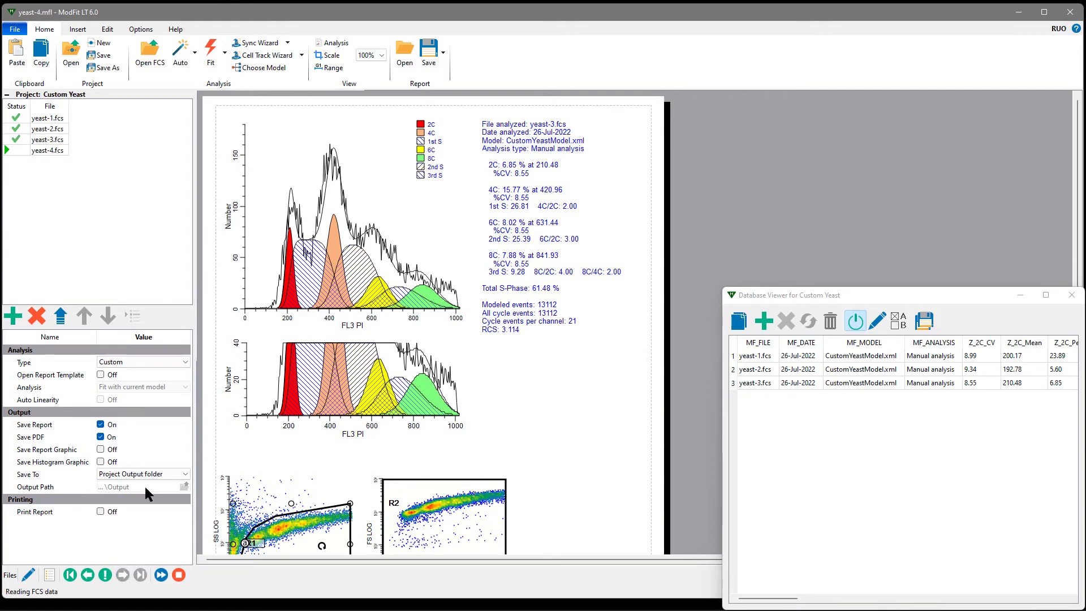
scroll(576, 458, "down", 2)
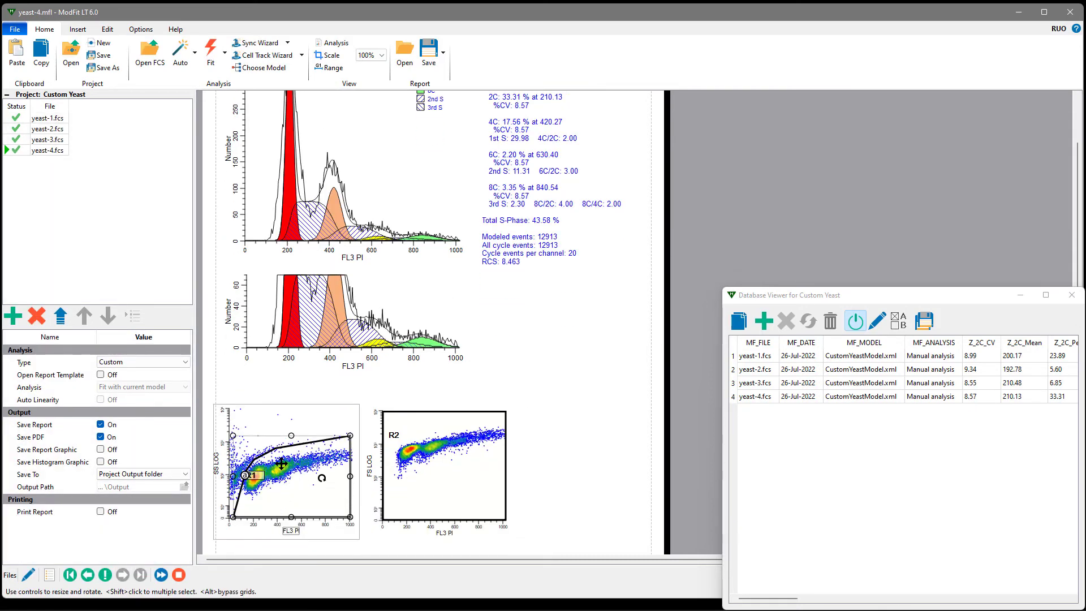
mouse_move(281, 464)
left_mouse_down()
mouse_move(283, 474)
mouse_move(284, 449)
left_mouse_up()
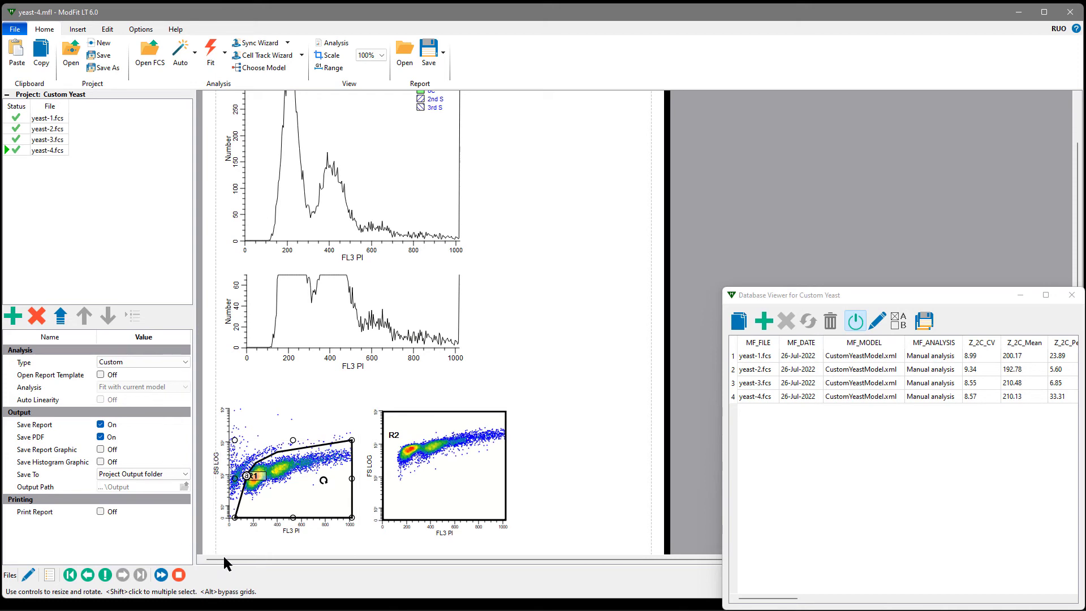
Nudge the 8C range over its peak in the yeast-4.fcs histogram and refit the model
left_click(332, 67)
scroll(554, 266, "up", 2)
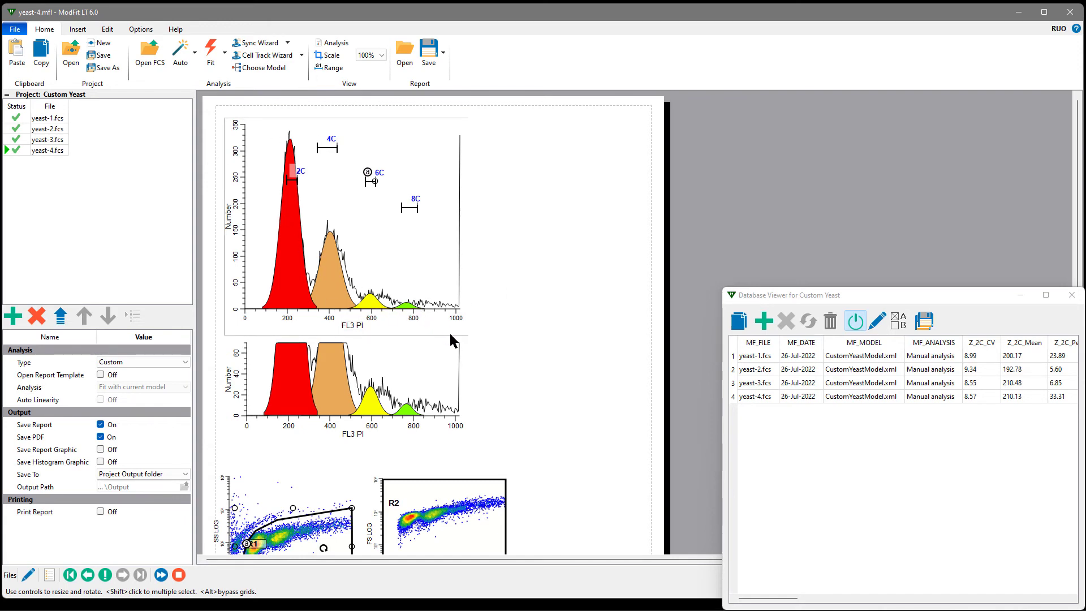
left_click_drag(415, 198, 416, 195)
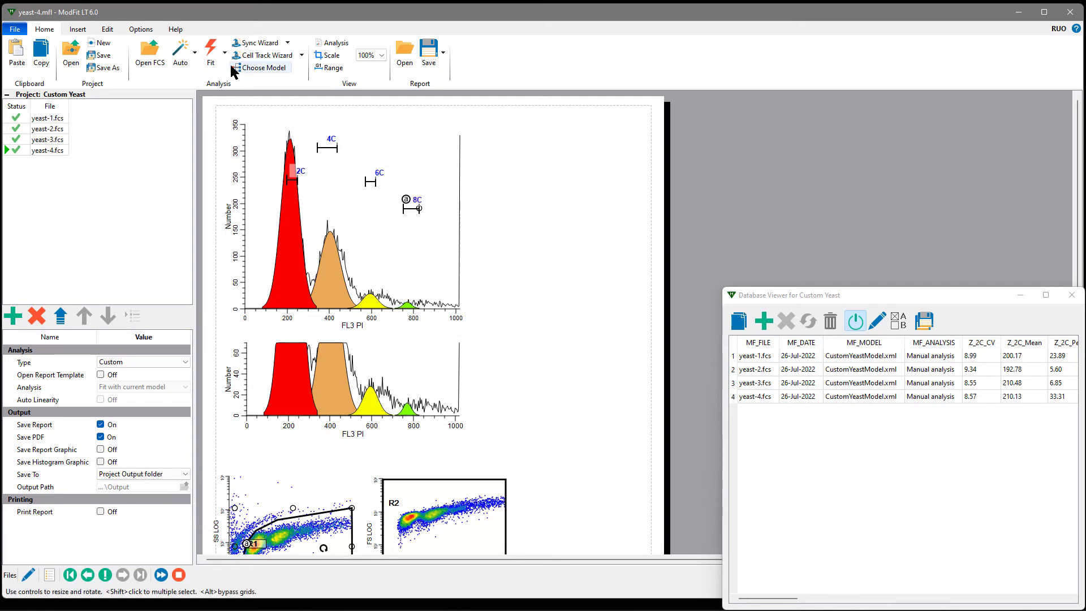
left_click(210, 51)
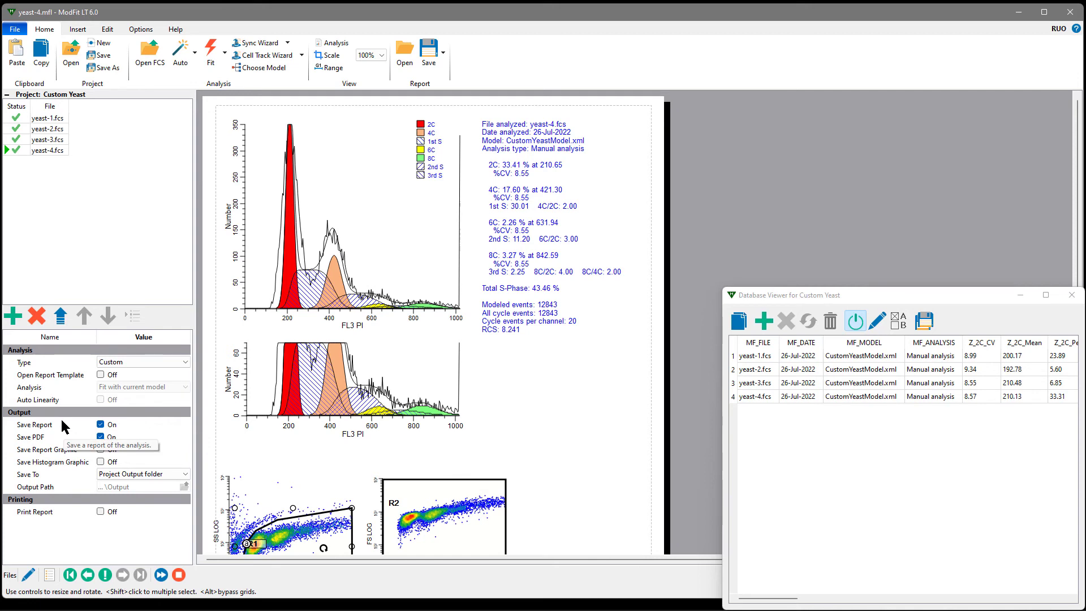
Open the saved PDF for yeast-2.fcs from the project file list, review it and minimize the browser window
double_click(48, 131)
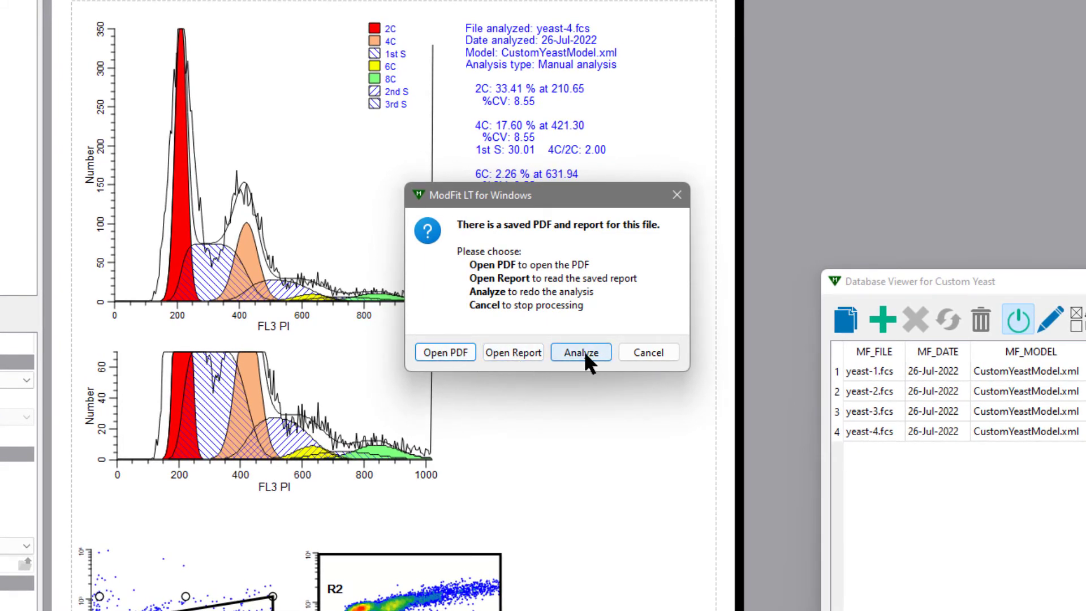
left_click(449, 354)
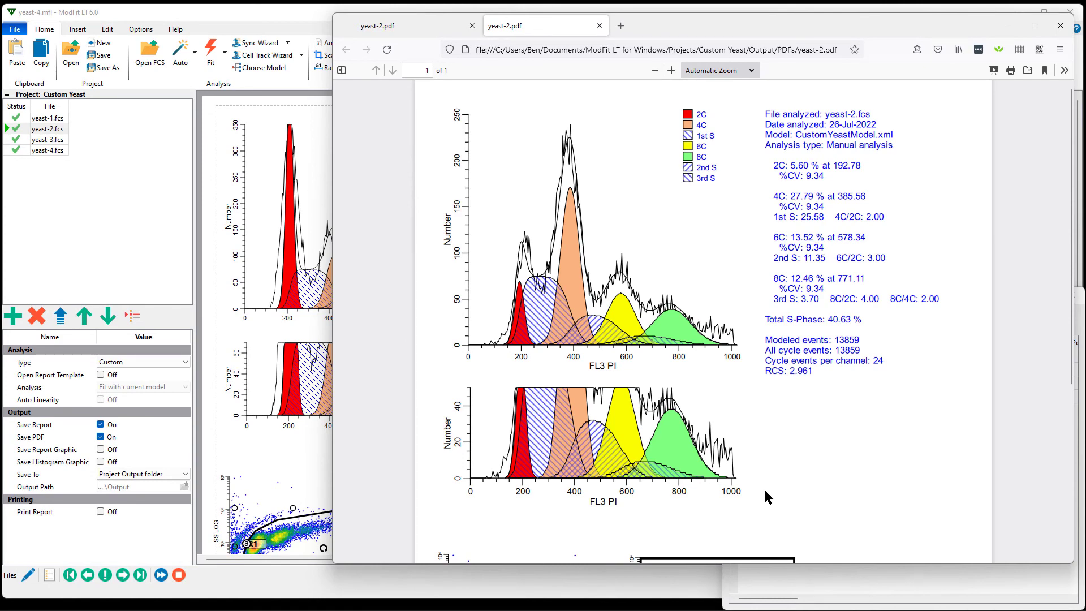
left_click(1009, 26)
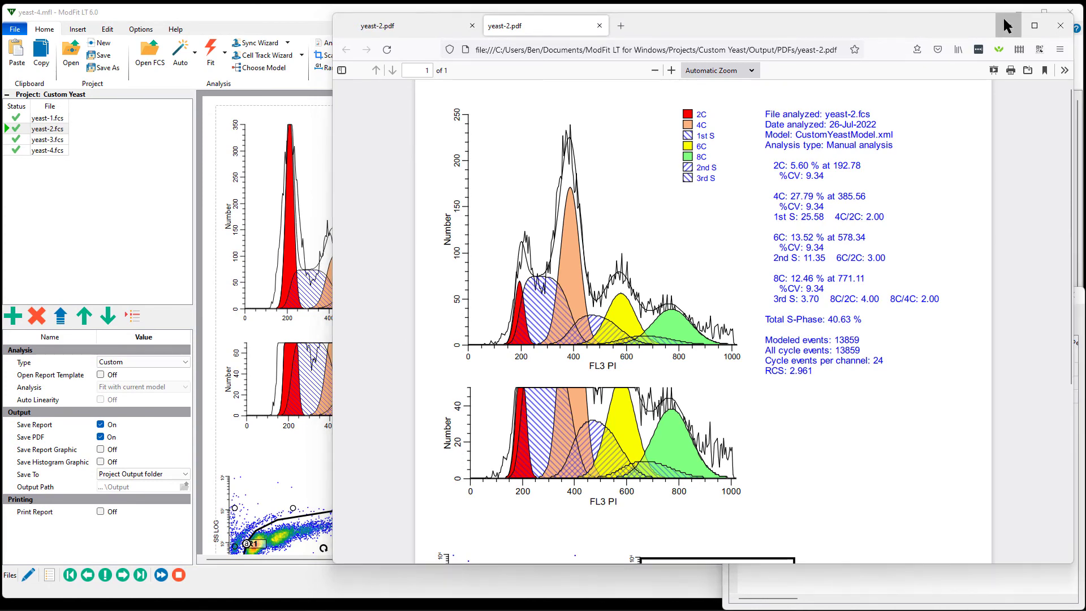
Open the saved report for yeast-2.fcs from the project file list
double_click(52, 129)
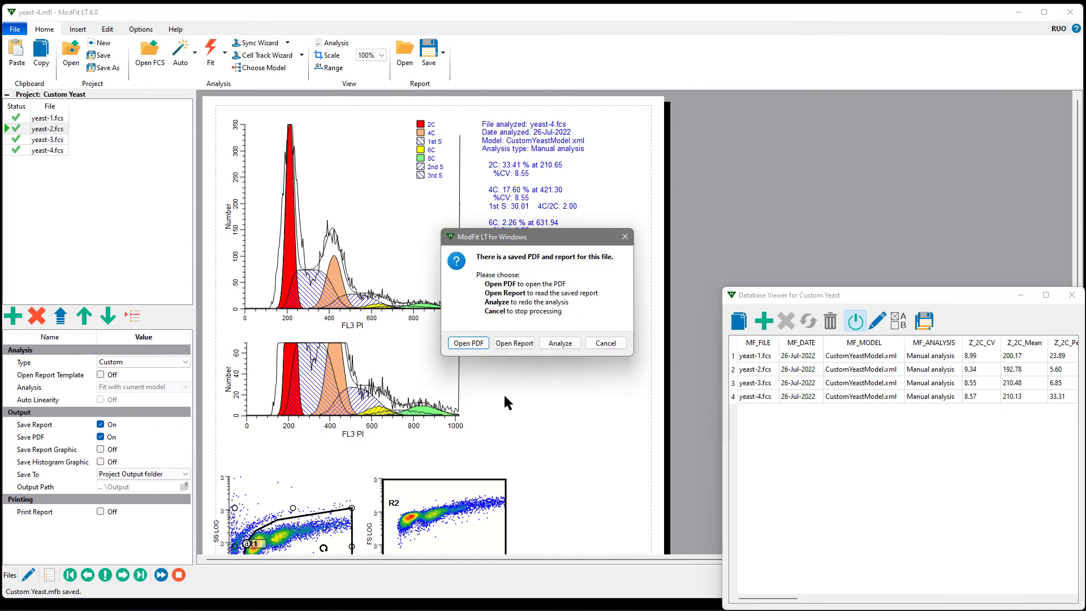
left_click(518, 341)
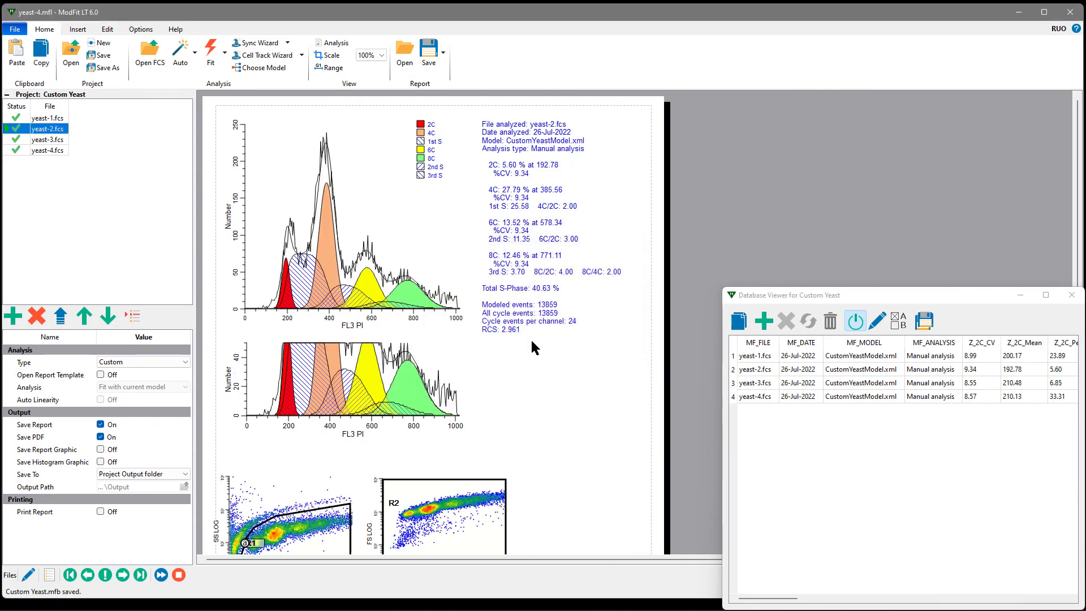